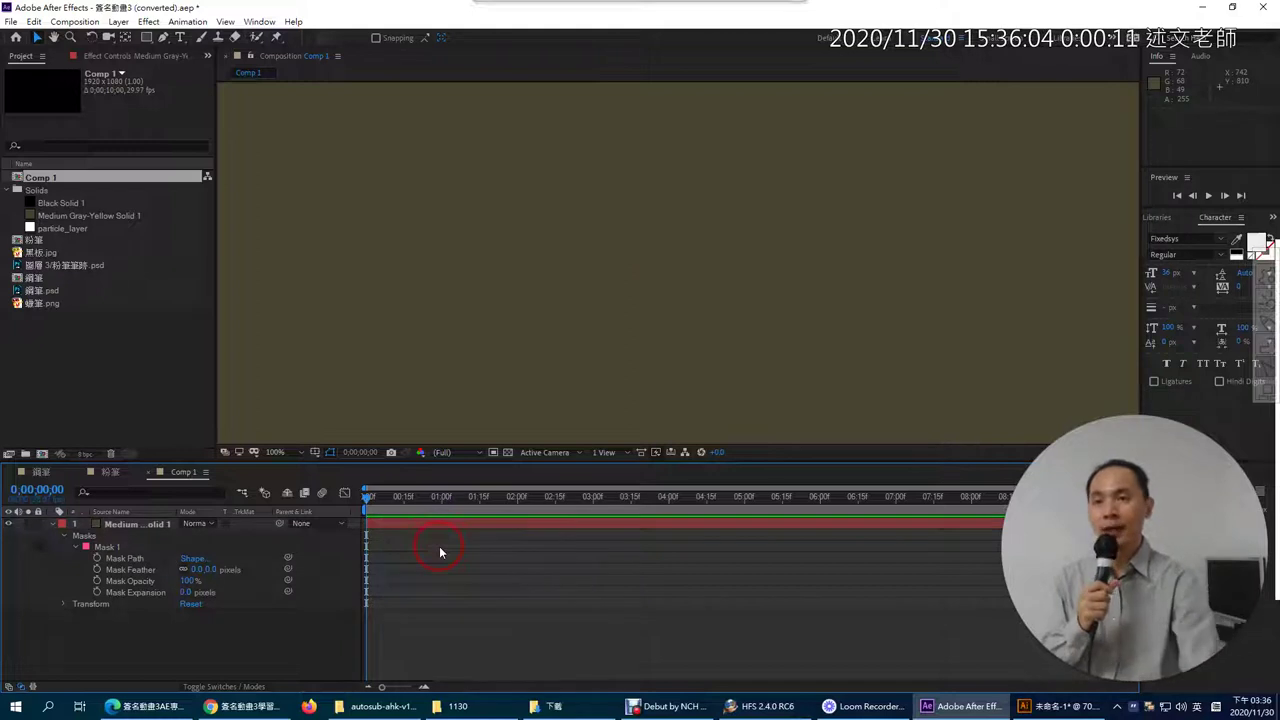
Step: Check the Stroke heading in the Chrome course notes and apply the Stroke effect to the After Effects solid layer containing Mask 1
left_click(123, 559)
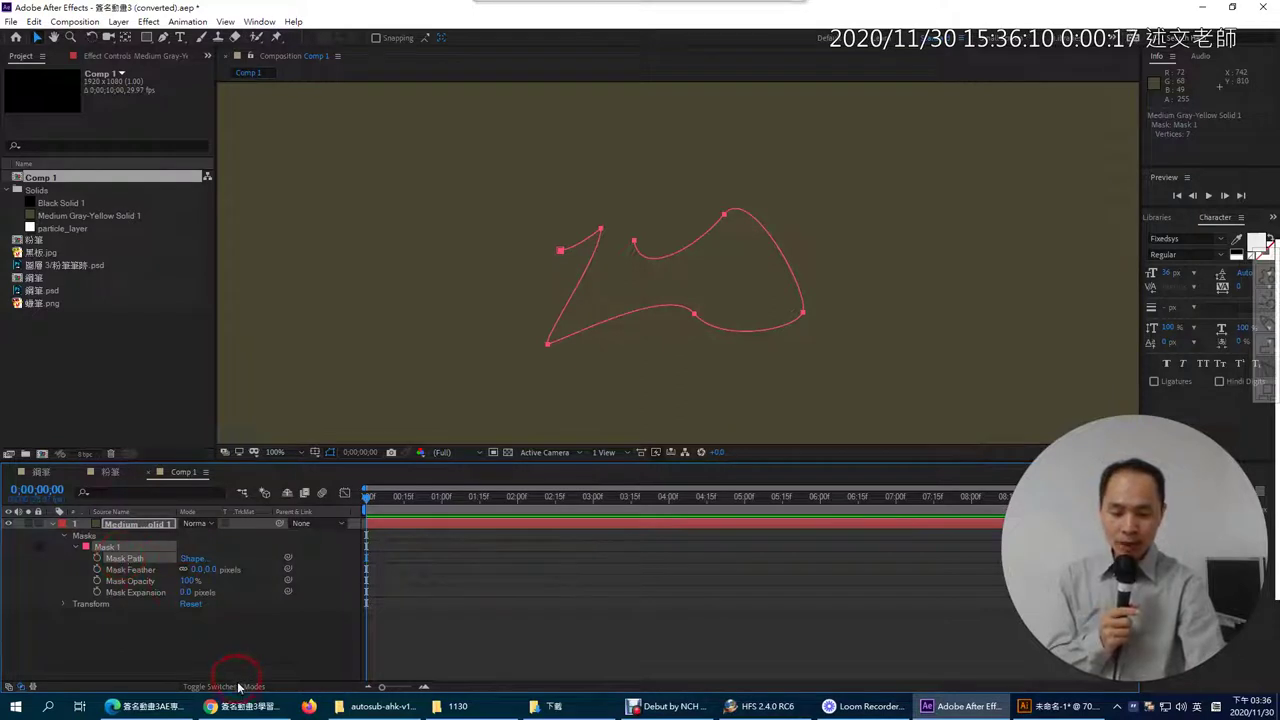
left_click(238, 708)
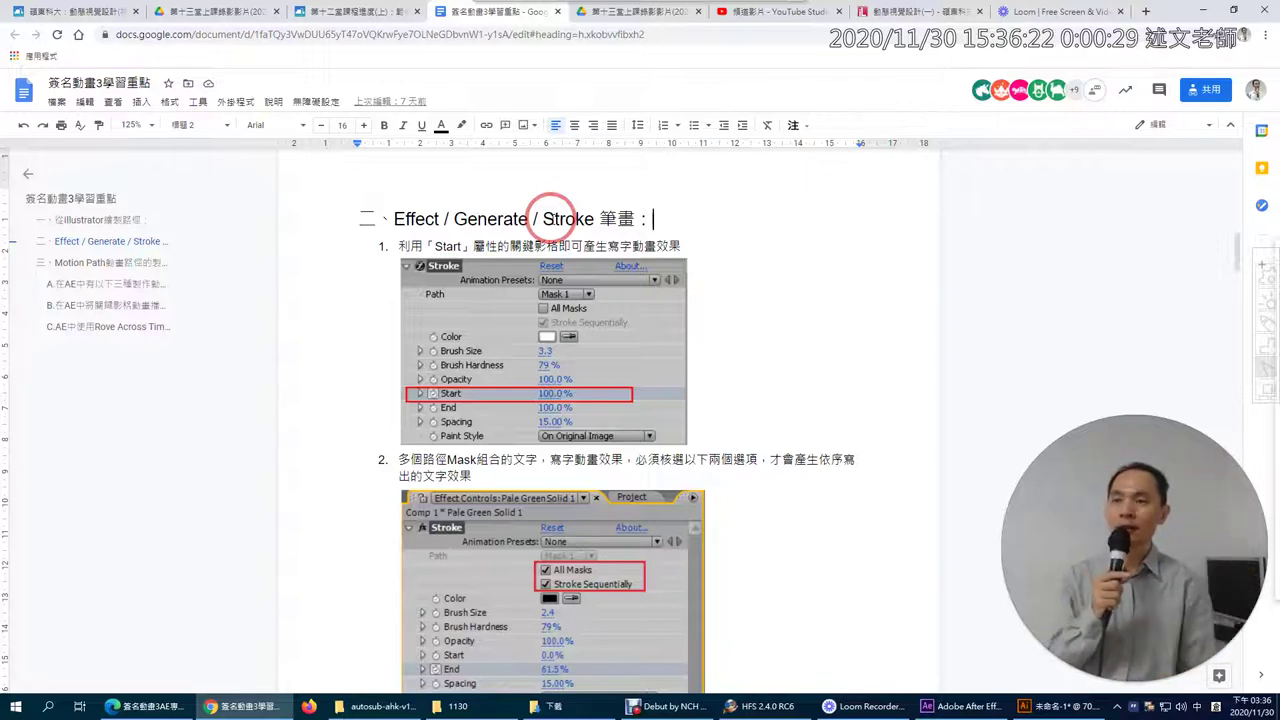
left_click_drag(542, 218, 593, 215)
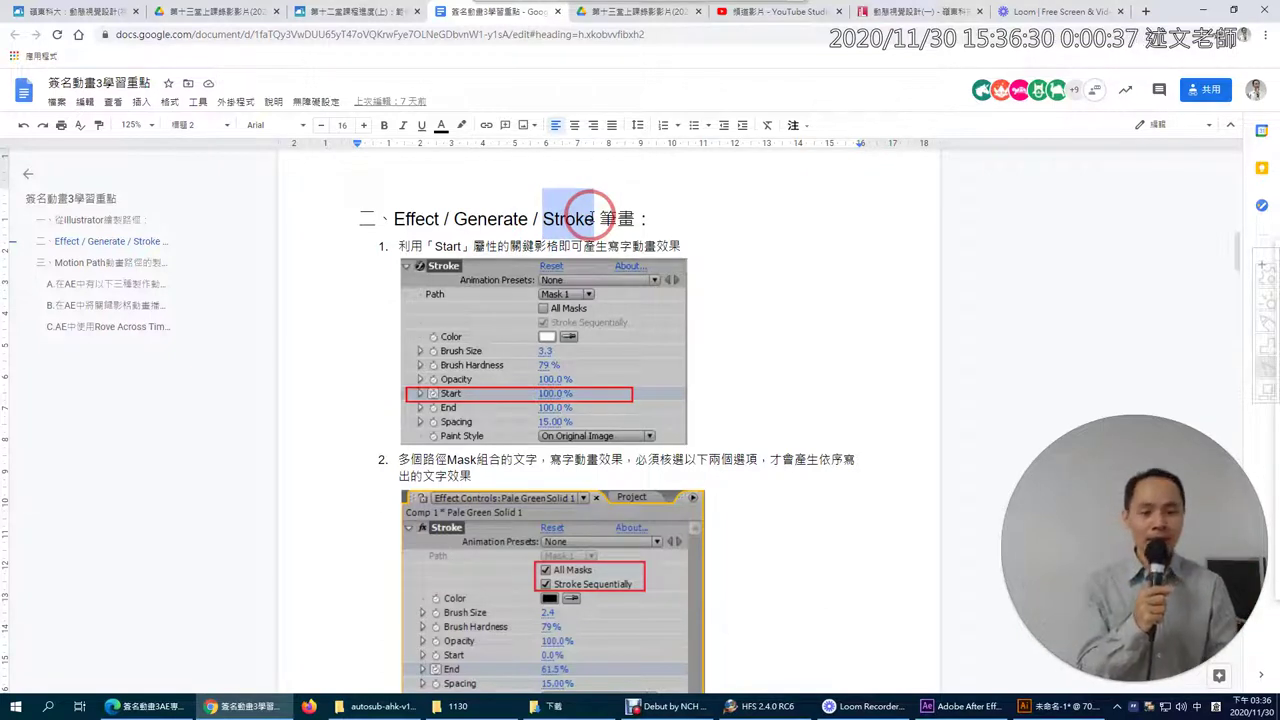
left_click(965, 706)
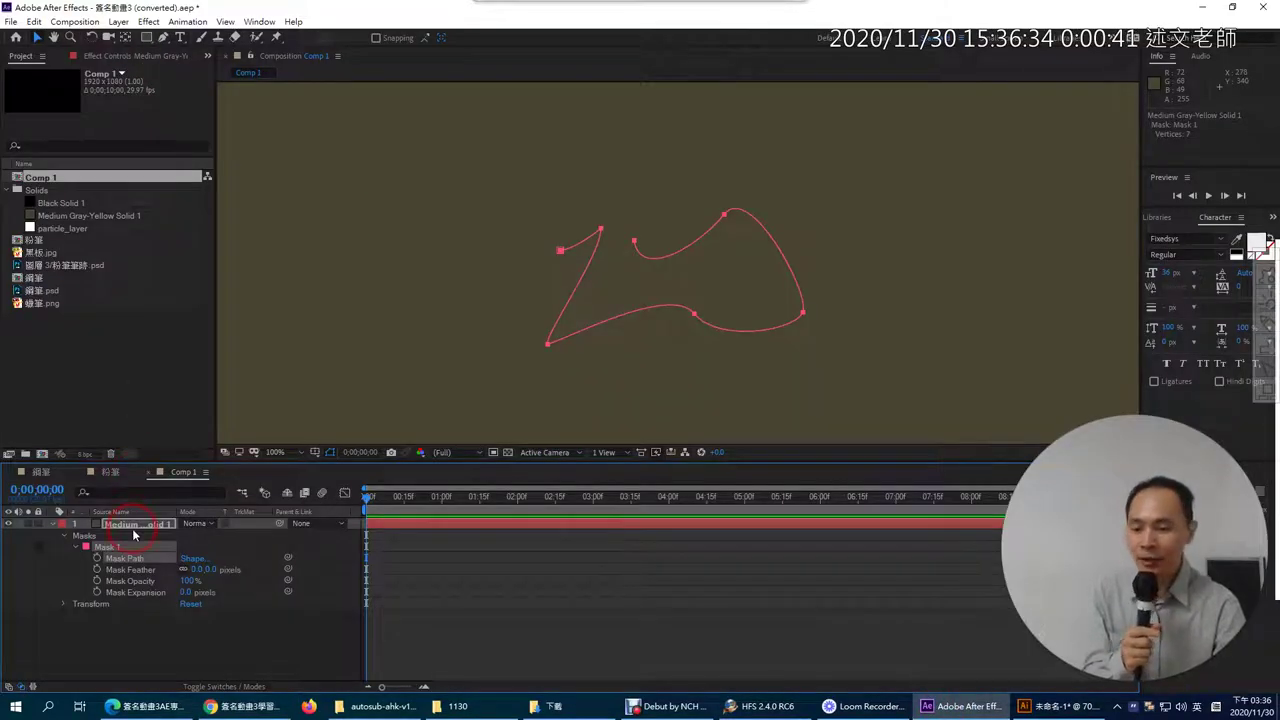
left_click(148, 21)
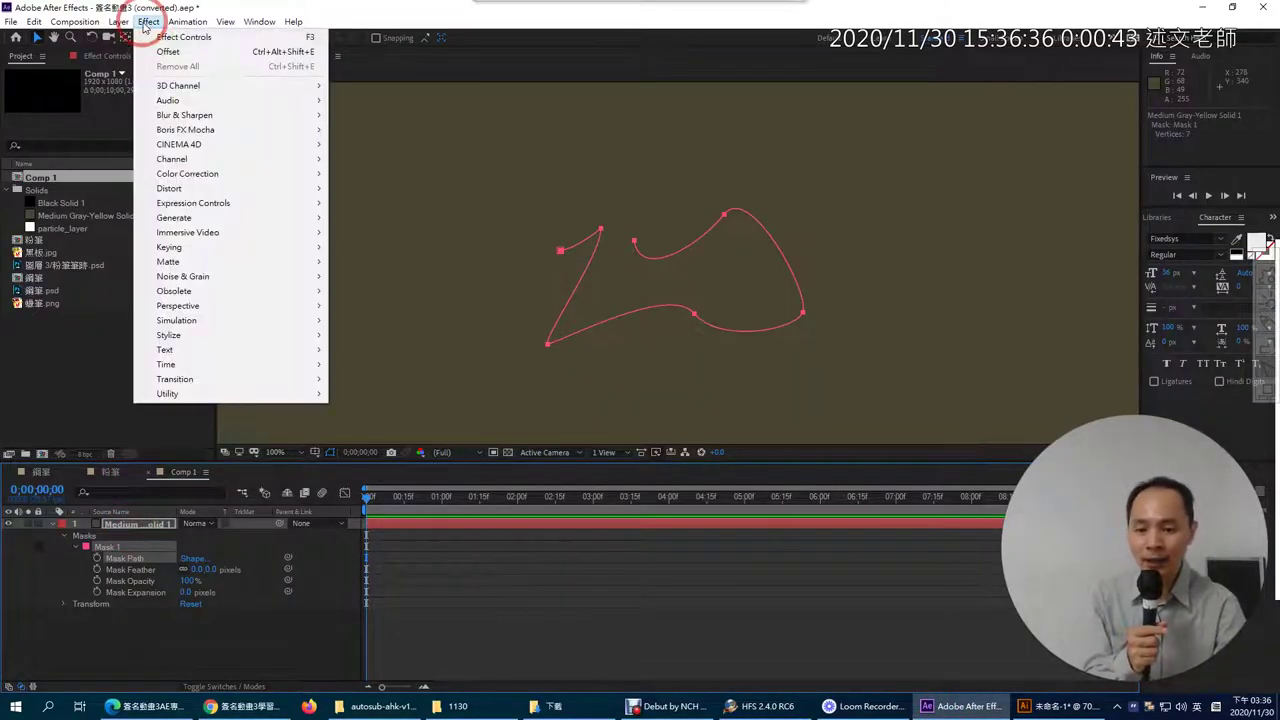
mouse_move(309, 218)
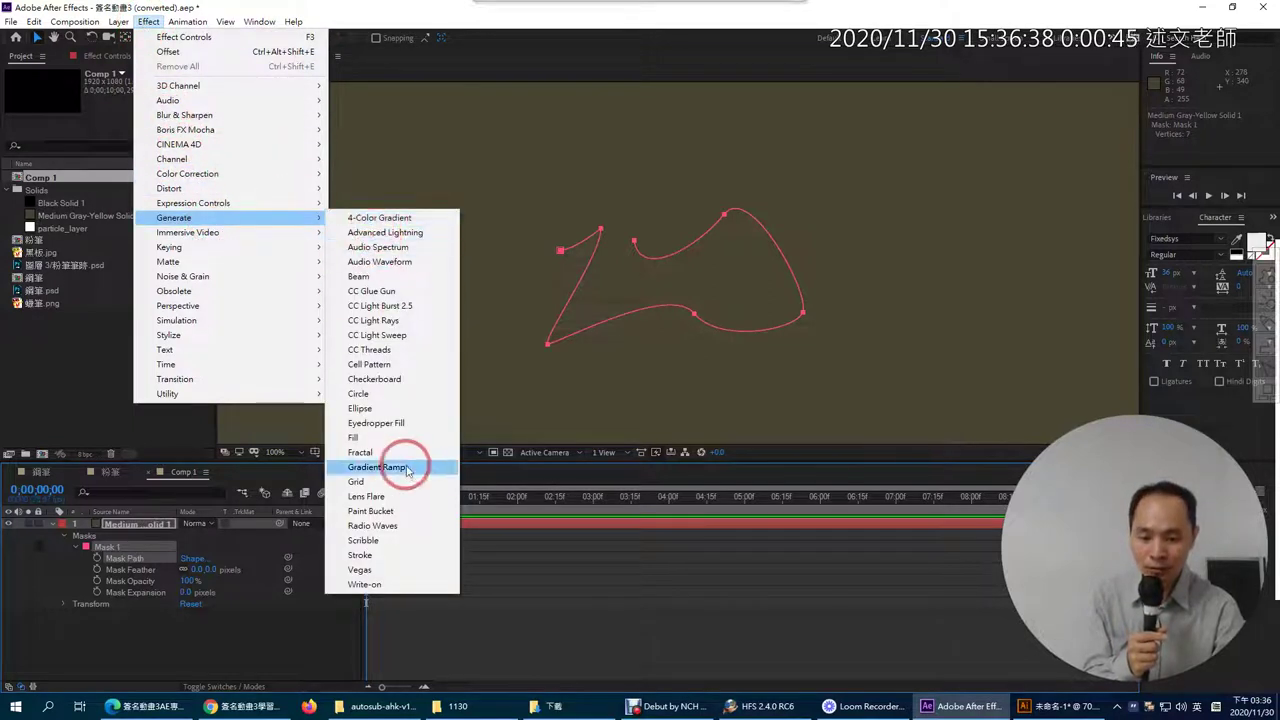
left_click(409, 558)
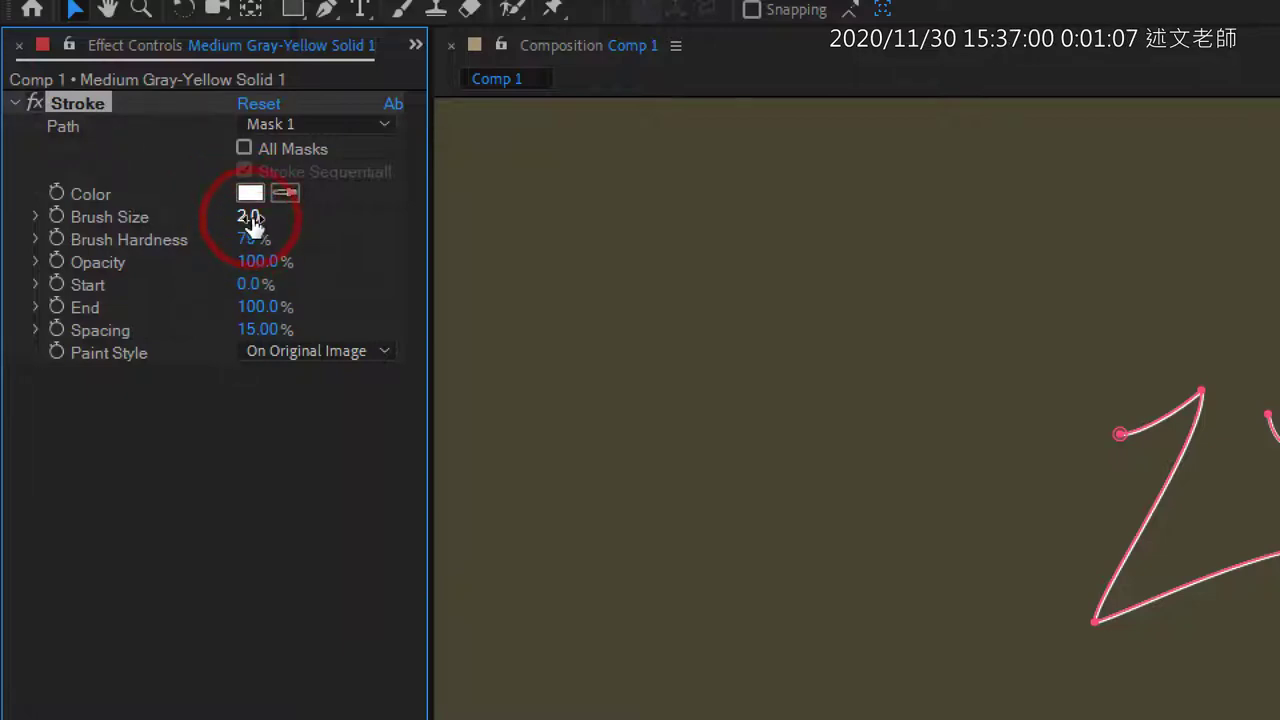
Step: Set the Stroke effect's Brush Size to 9.0 and its Paint Style to On Transparent
left_click_drag(251, 220, 337, 212)
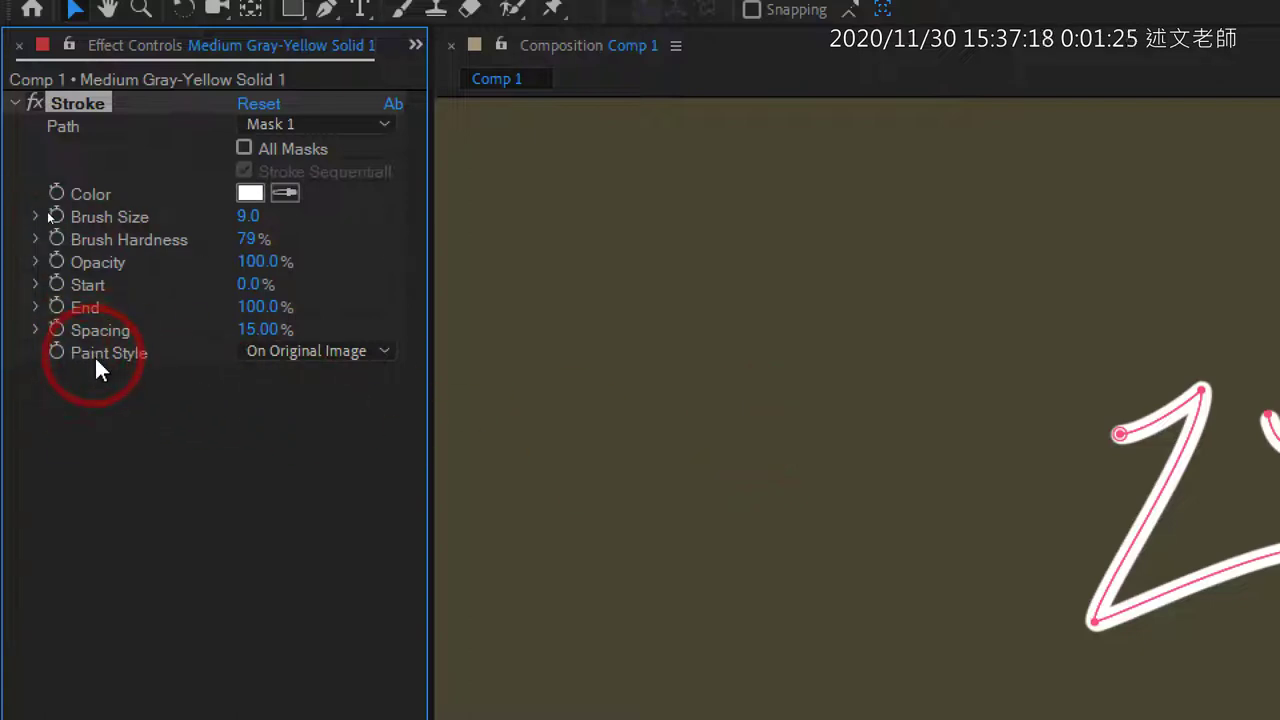
left_click(352, 358)
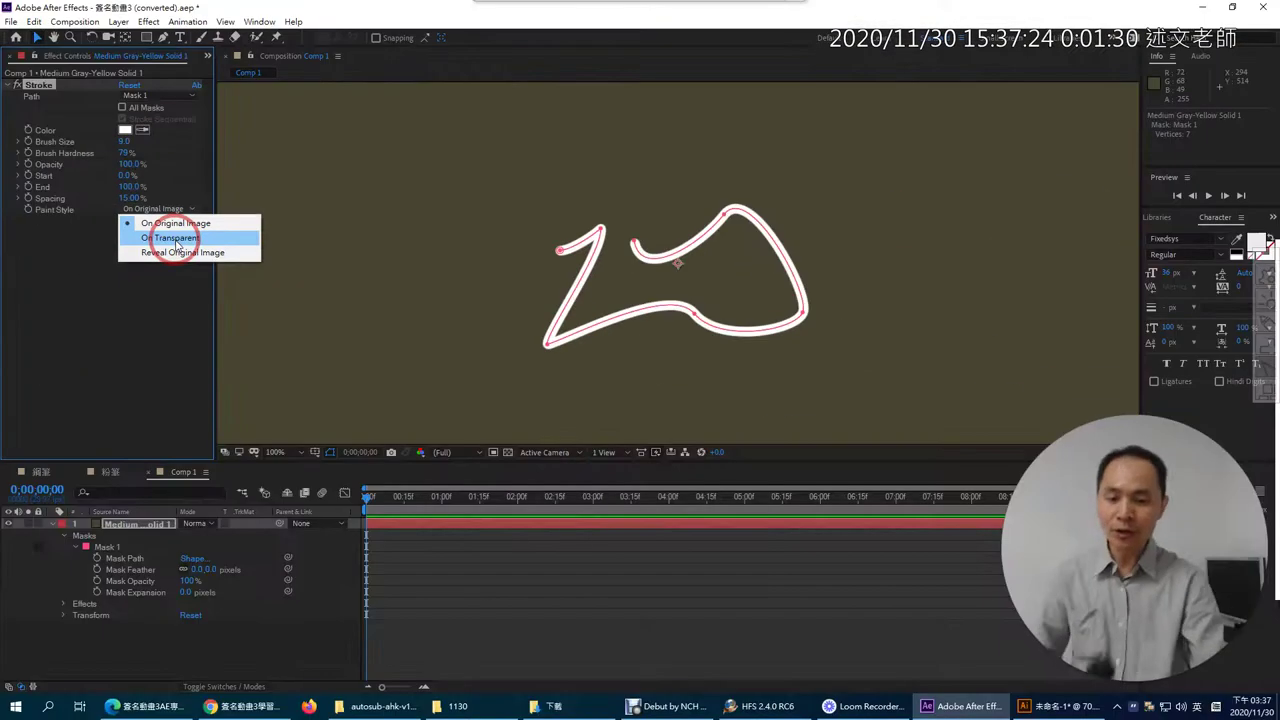
left_click(351, 412)
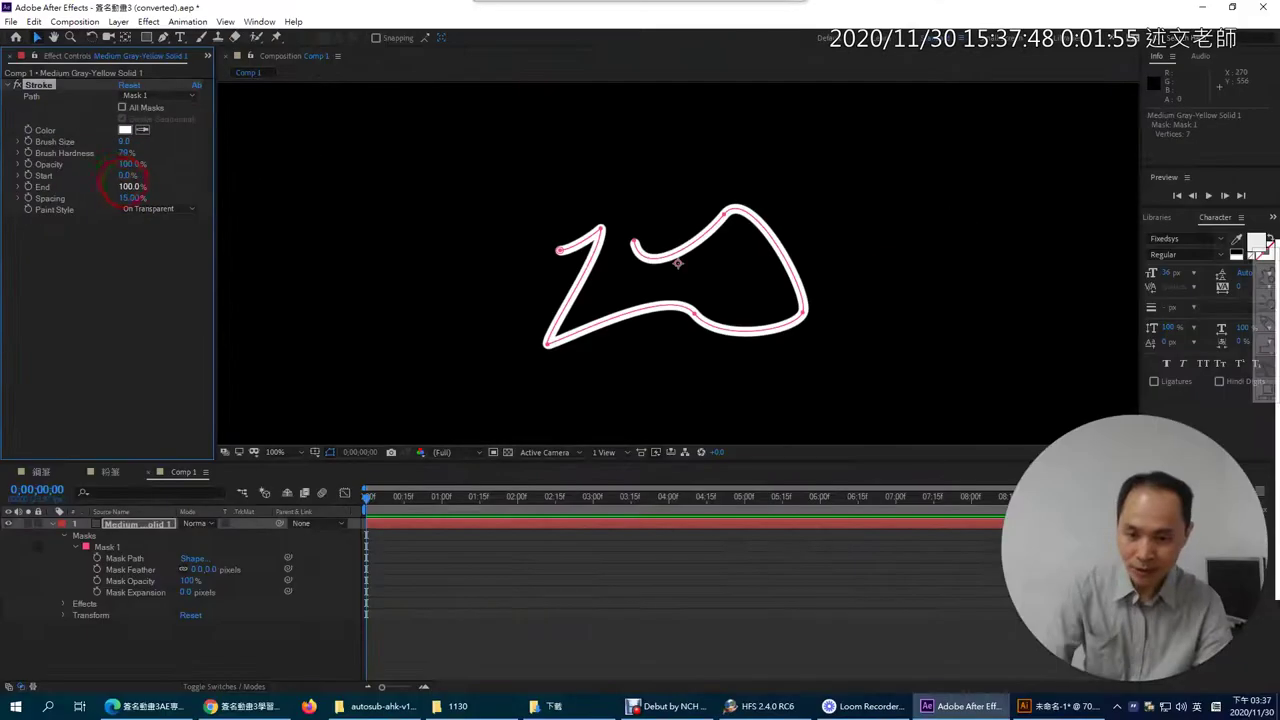
Step: Keyframe the Stroke effect's End from 0% at the composition start to 100% at 0;00;04;00
mouse_move(130, 186)
left_mouse_down()
mouse_move(72, 186)
mouse_move(120, 189)
mouse_move(132, 165)
mouse_move(82, 180)
mouse_move(177, 155)
mouse_move(114, 157)
mouse_move(134, 160)
left_mouse_up()
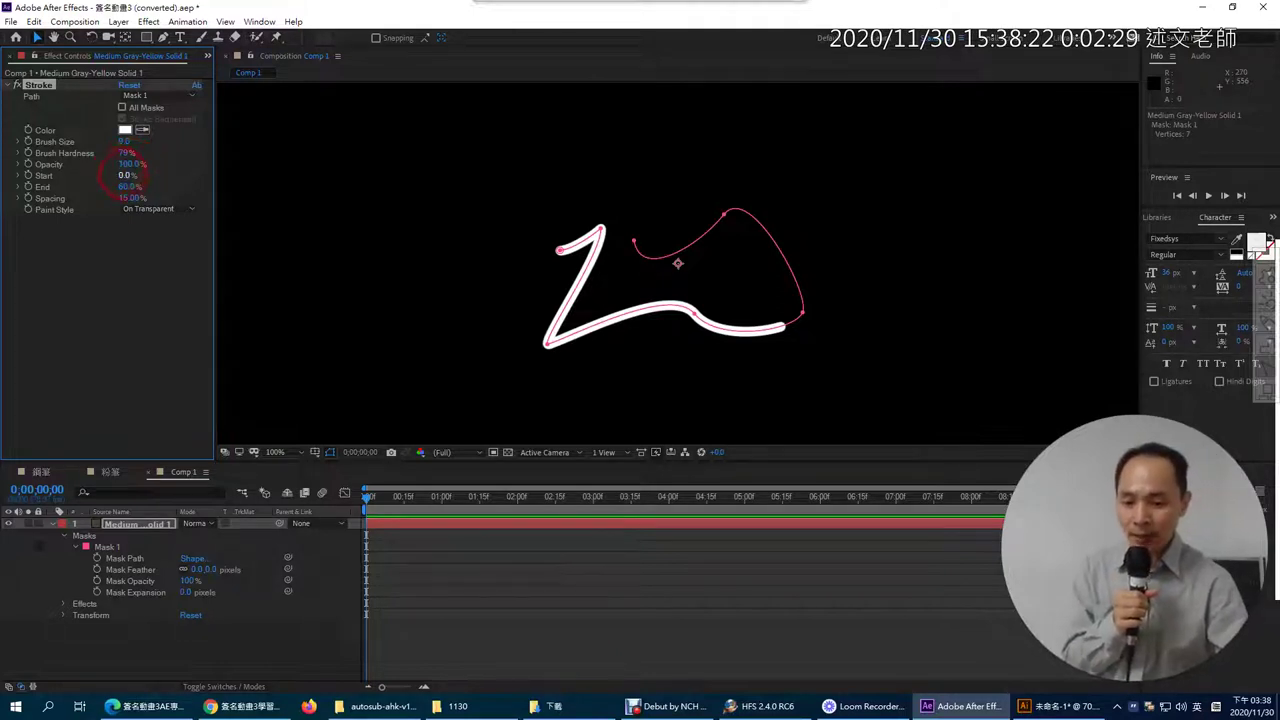
left_click_drag(128, 186, 75, 180)
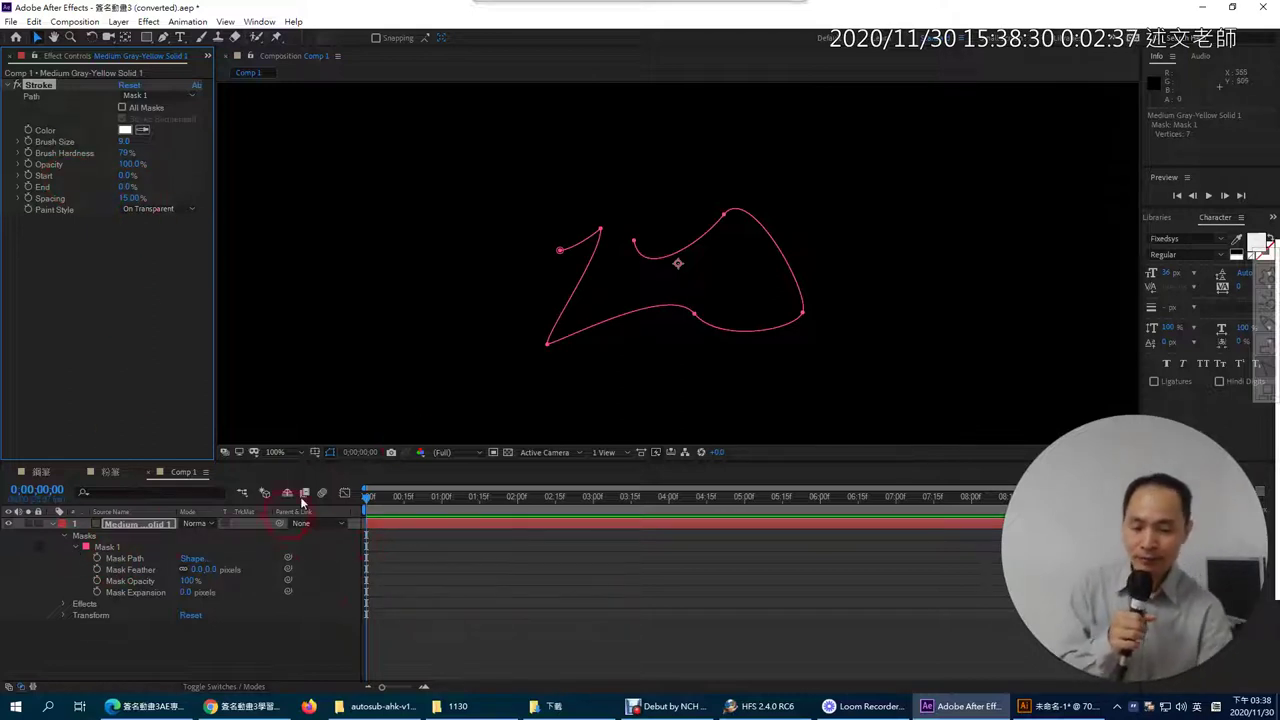
left_click_drag(340, 460, 349, 366)
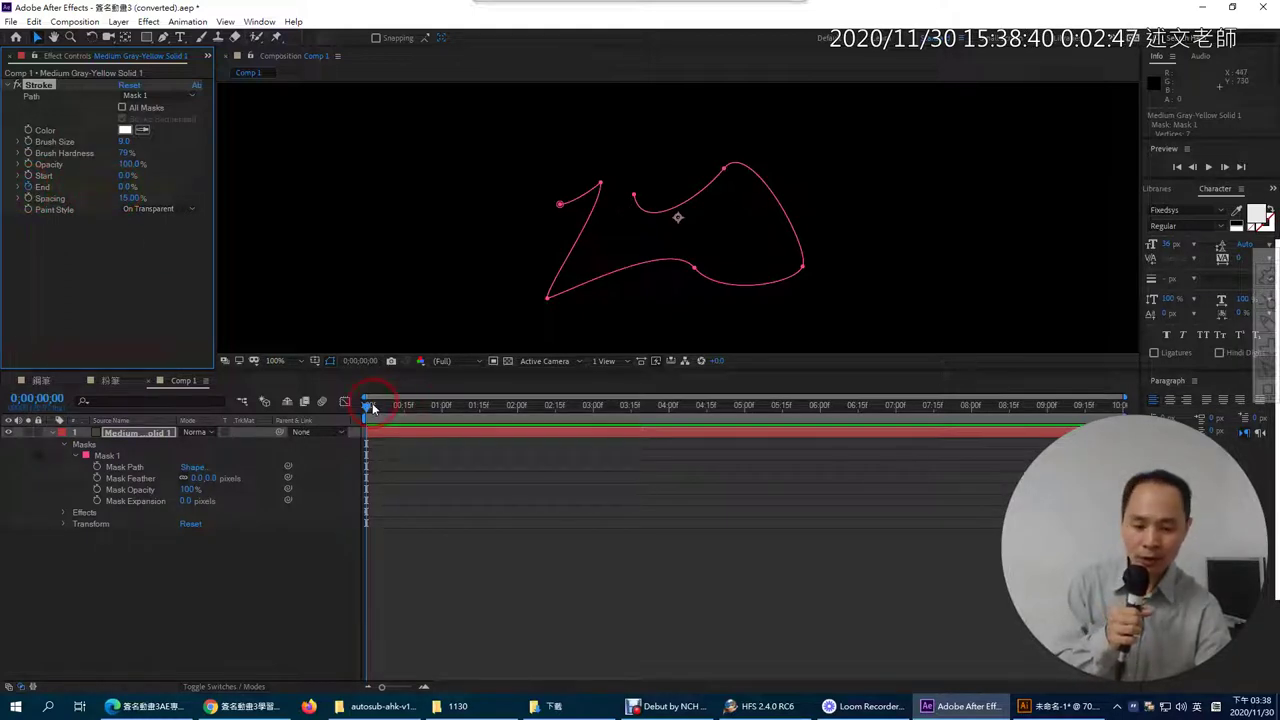
left_click_drag(368, 409, 670, 432)
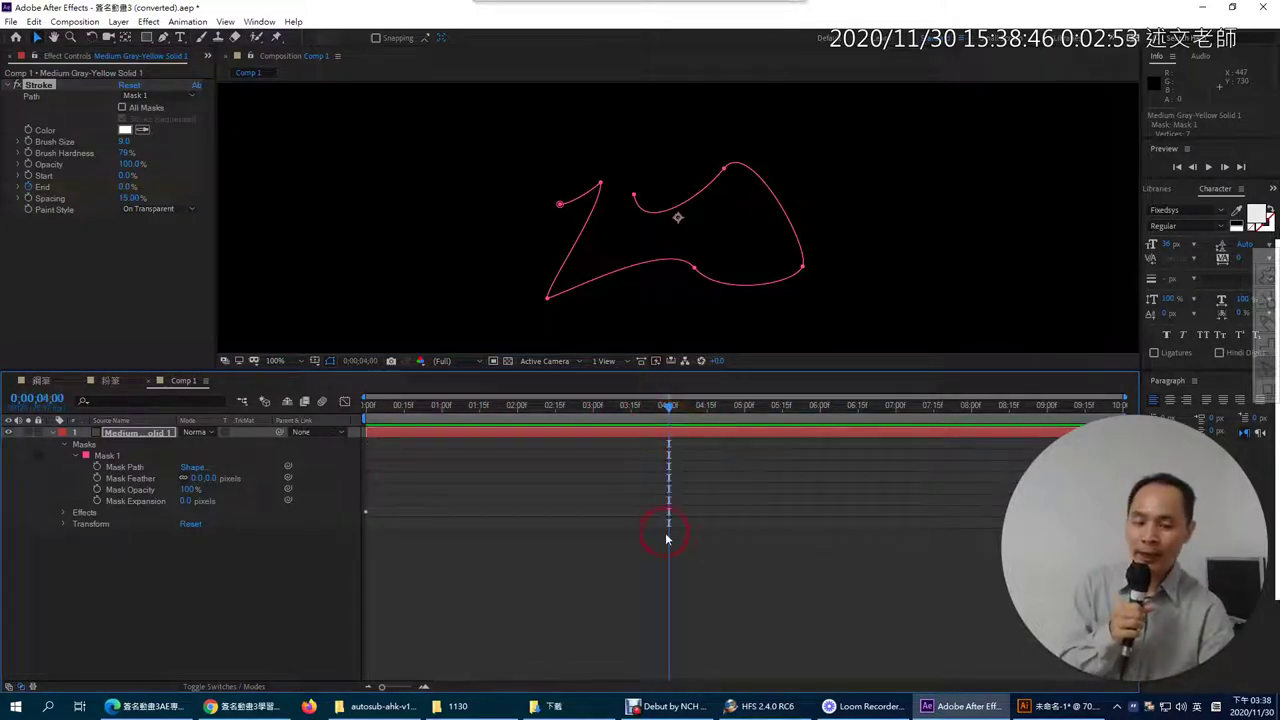
left_click(151, 200)
left_click_drag(128, 188, 302, 188)
Step: Scrub through the write-on animation and review the notes on All Masks and Stroke Sequentially in Chrome
mouse_move(370, 406)
left_mouse_down()
mouse_move(654, 406)
mouse_move(744, 387)
left_mouse_up()
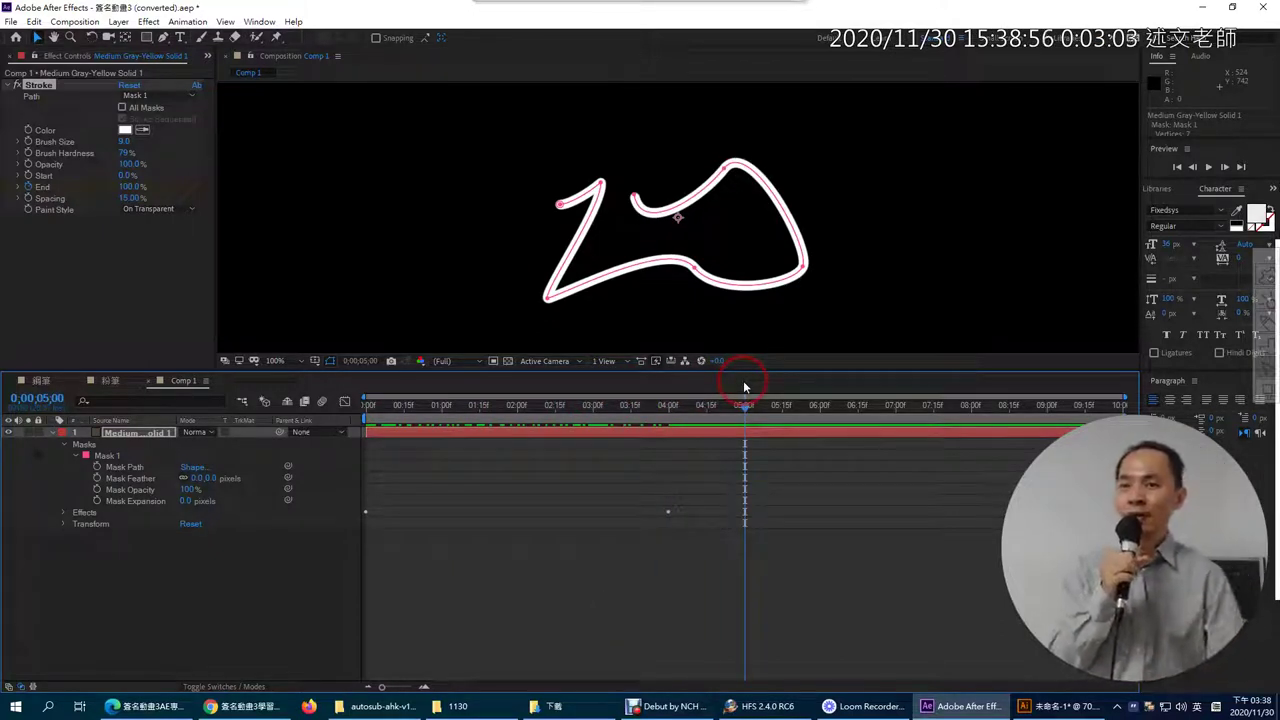
left_click(744, 408)
mouse_move(744, 410)
left_mouse_down()
mouse_move(370, 412)
mouse_move(560, 406)
left_mouse_up()
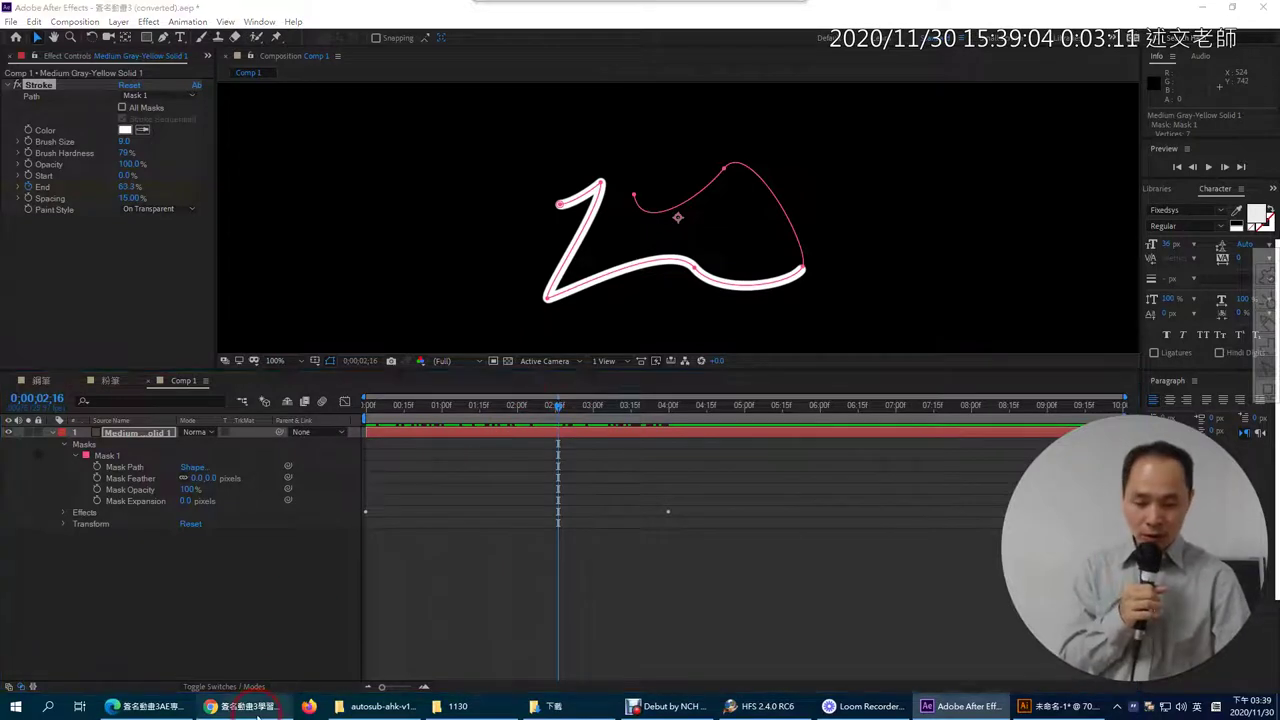
left_click(240, 706)
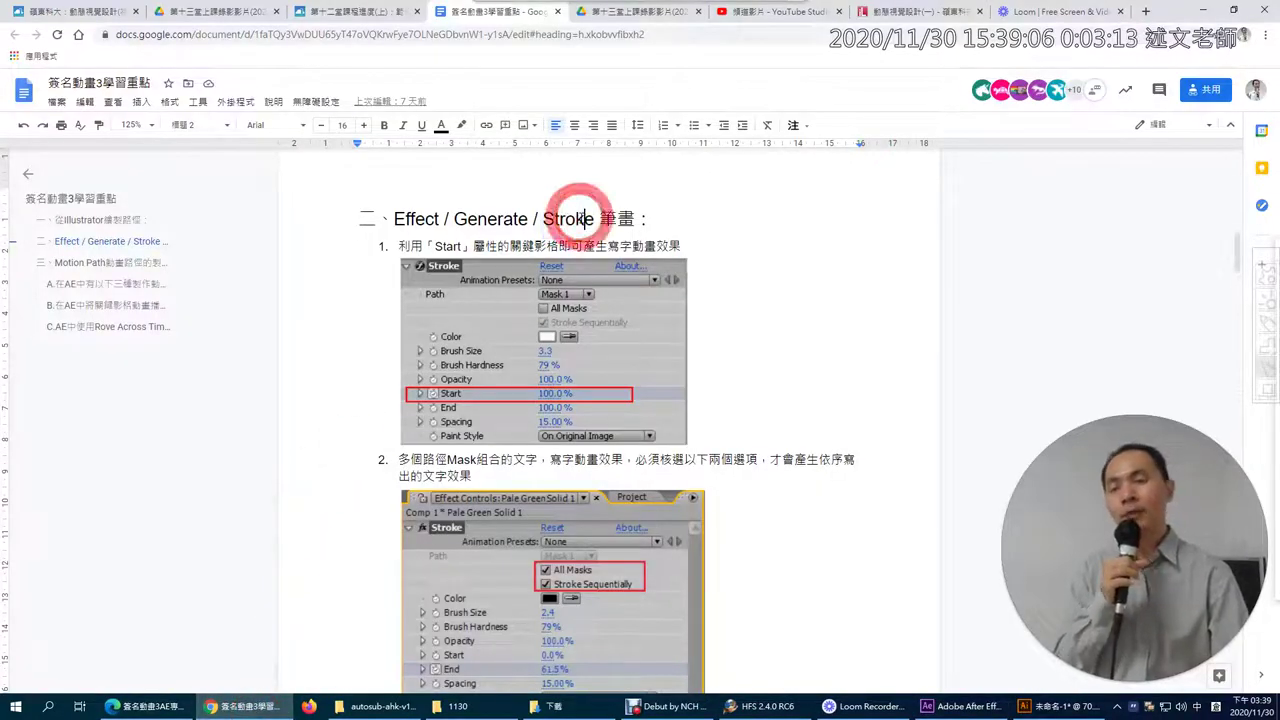
scroll(580, 218, "down", 1)
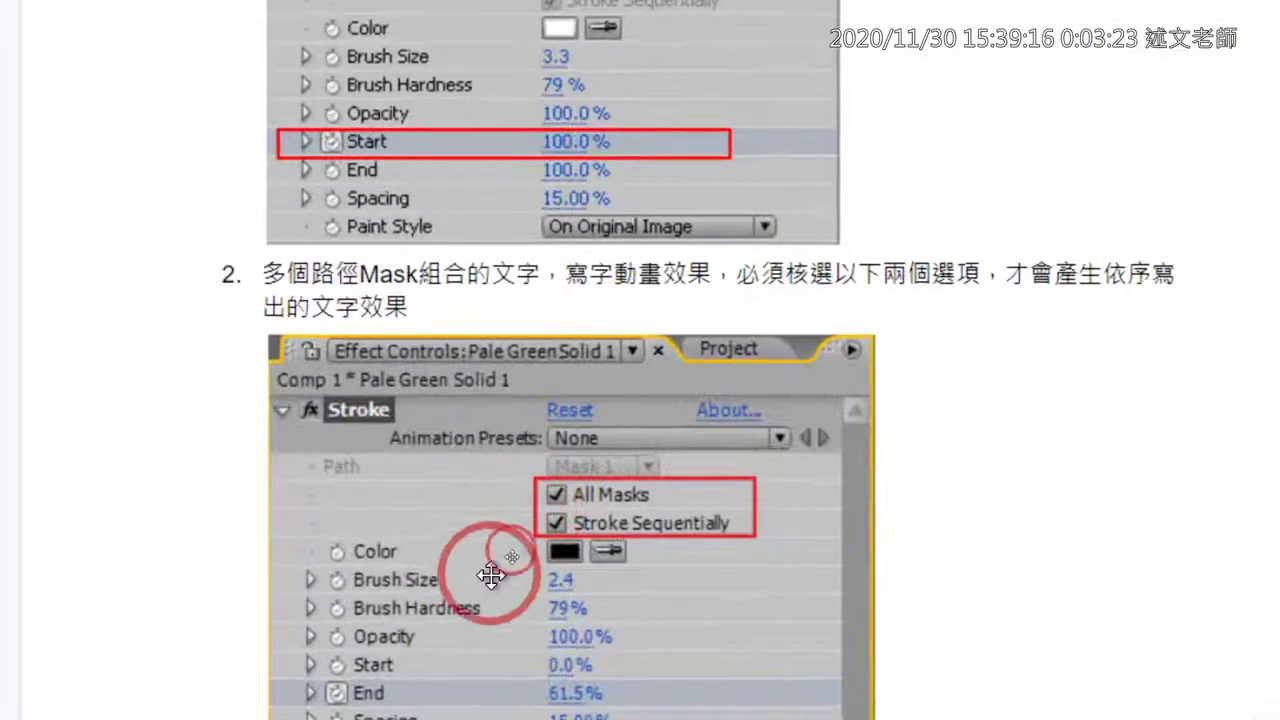
scroll(490, 625, "down", 1)
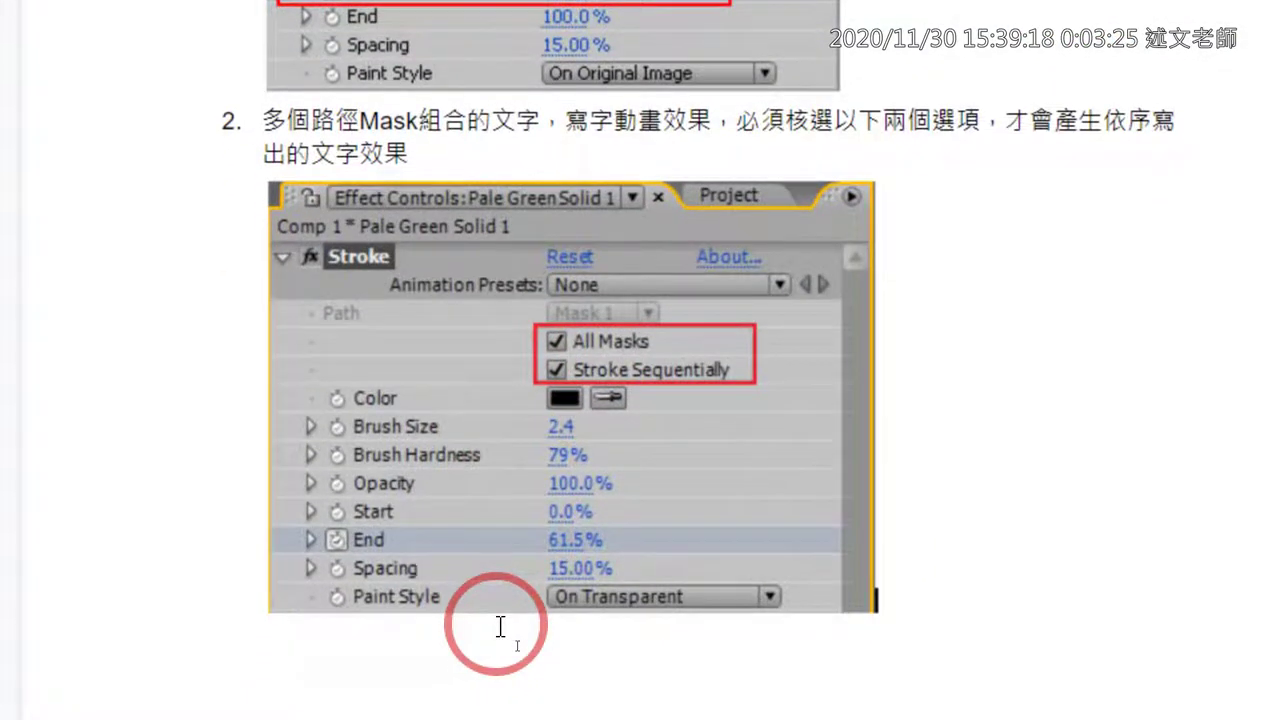
scroll(490, 290, "up", 2)
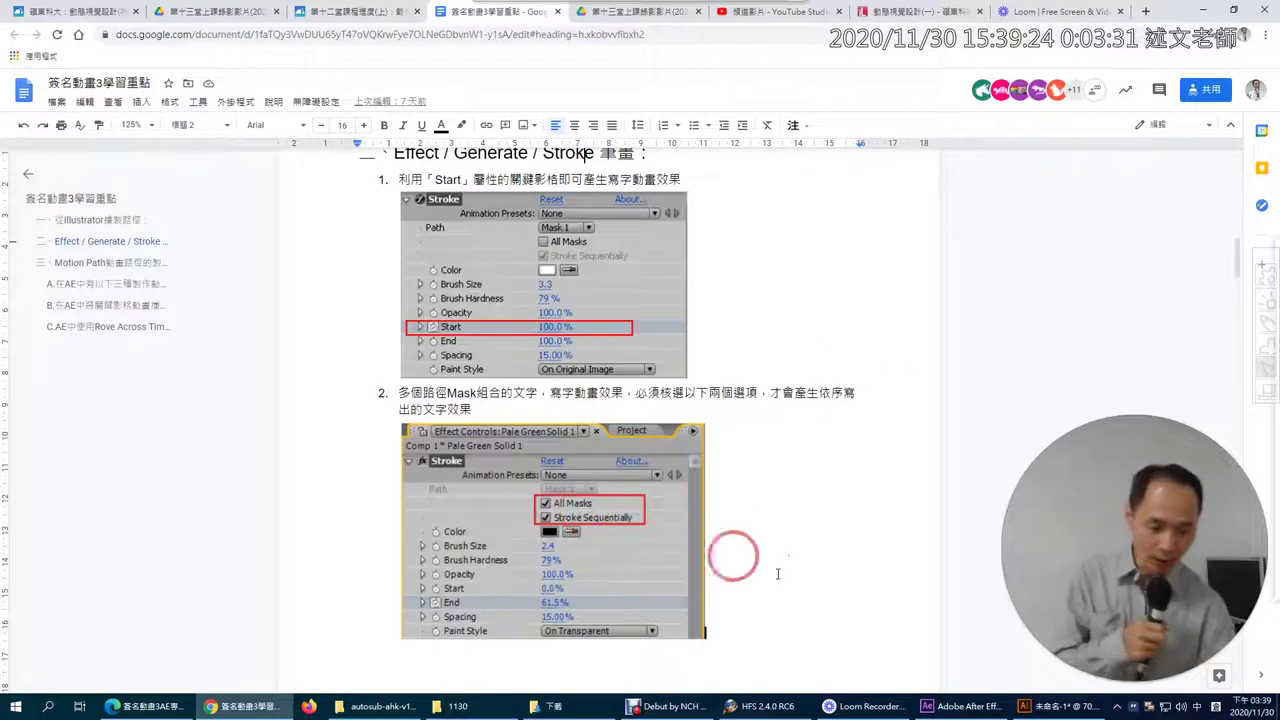
Step: In Illustrator, draw two separate short curved strokes side by side above the signature's upper middle with the Pen tool
left_click(1060, 710)
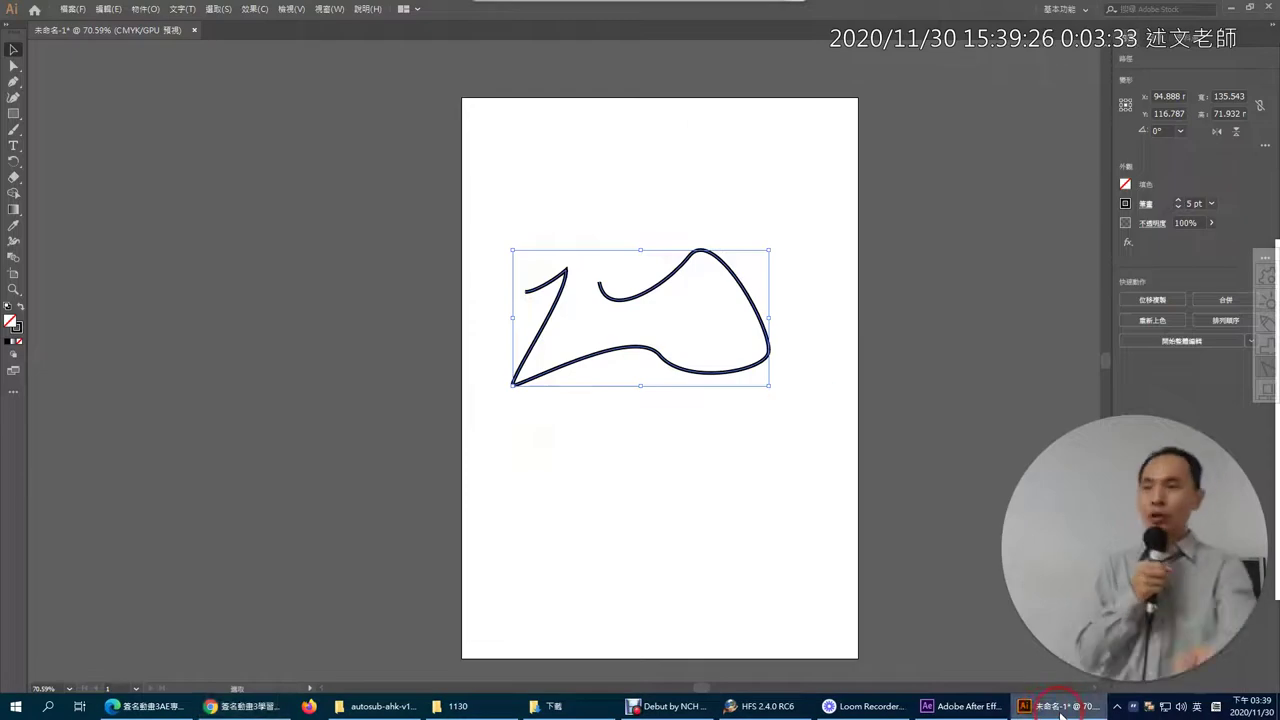
left_click(13, 81)
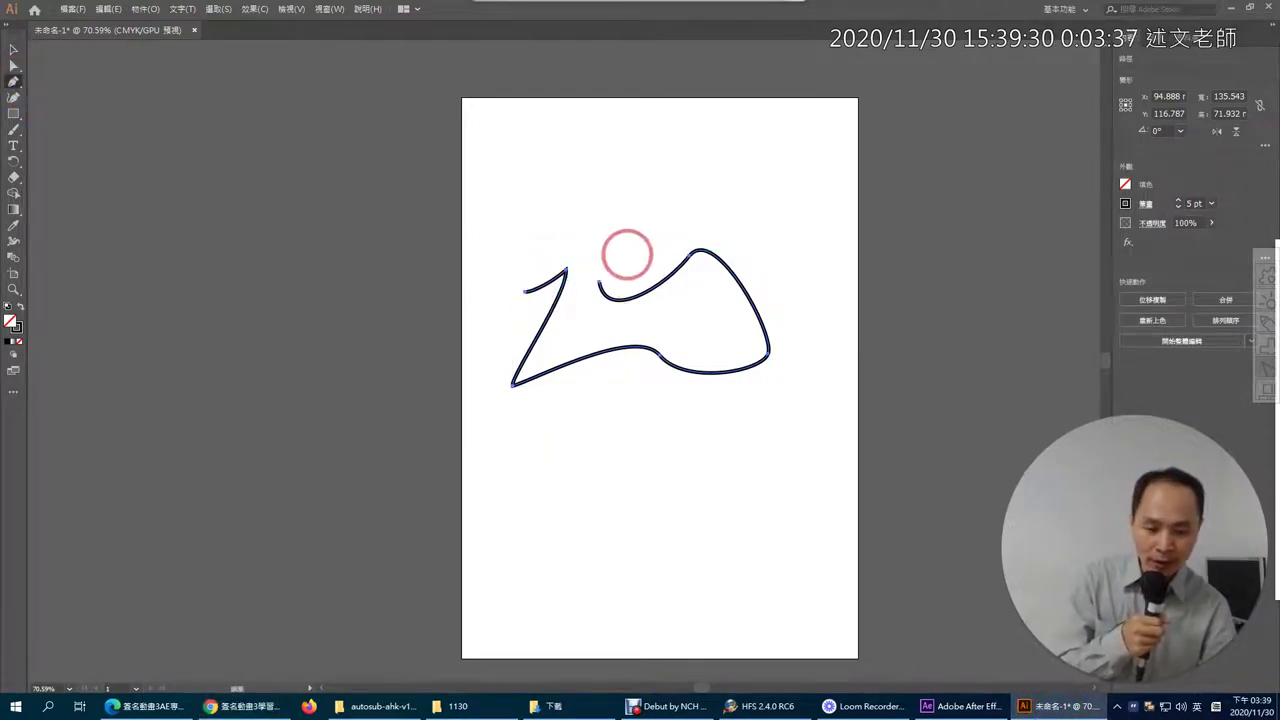
left_click_drag(605, 255, 651, 251)
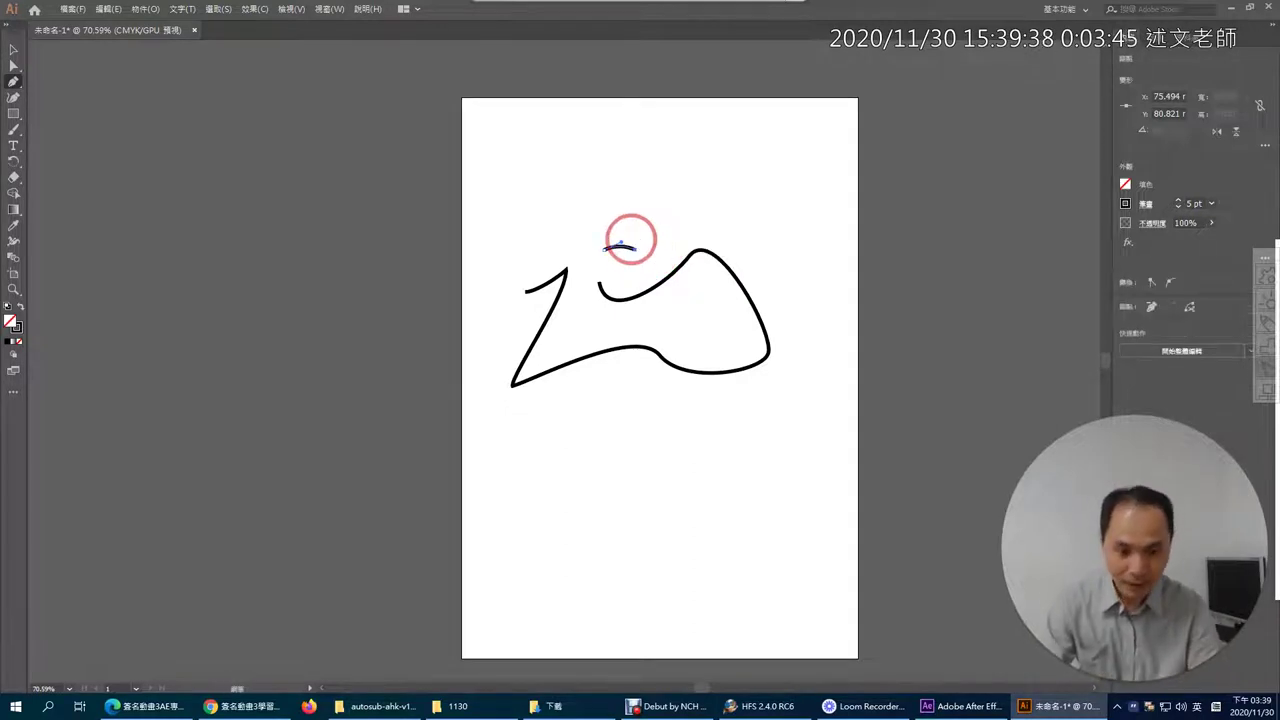
left_click(13, 50)
left_click(13, 81)
left_click(541, 202)
left_click(648, 247)
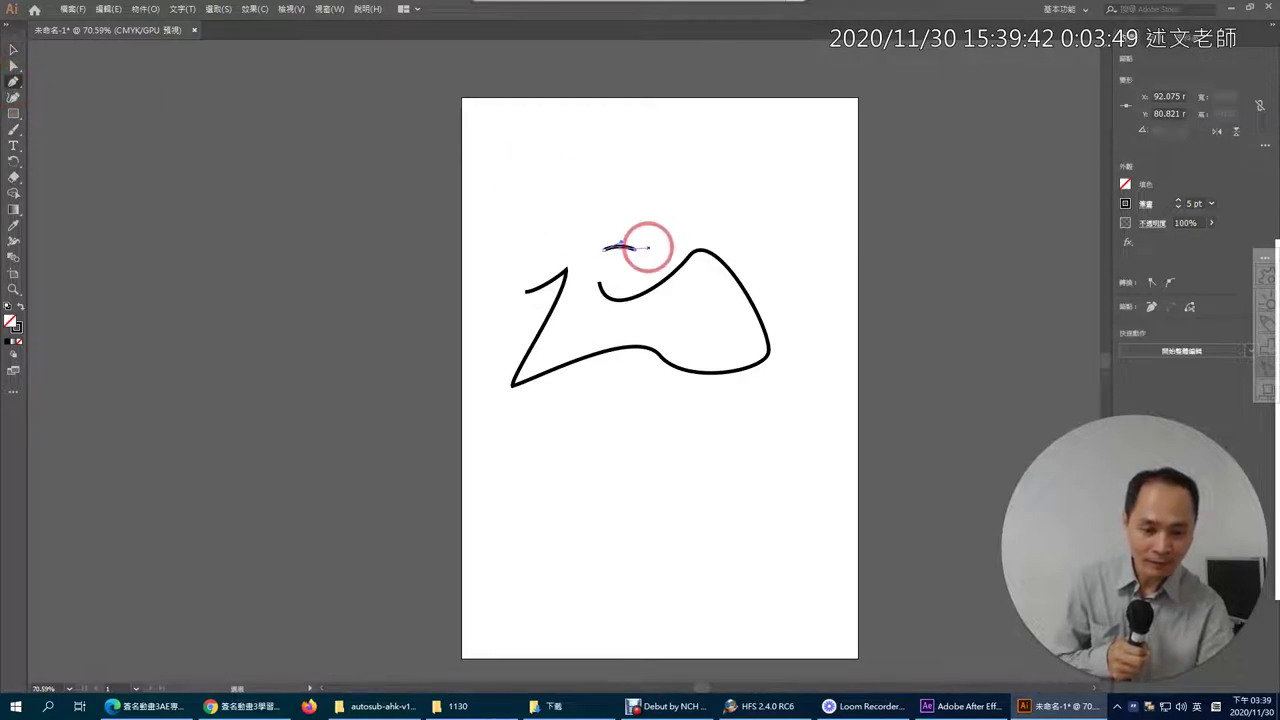
left_click_drag(648, 247, 688, 248)
left_click(688, 248)
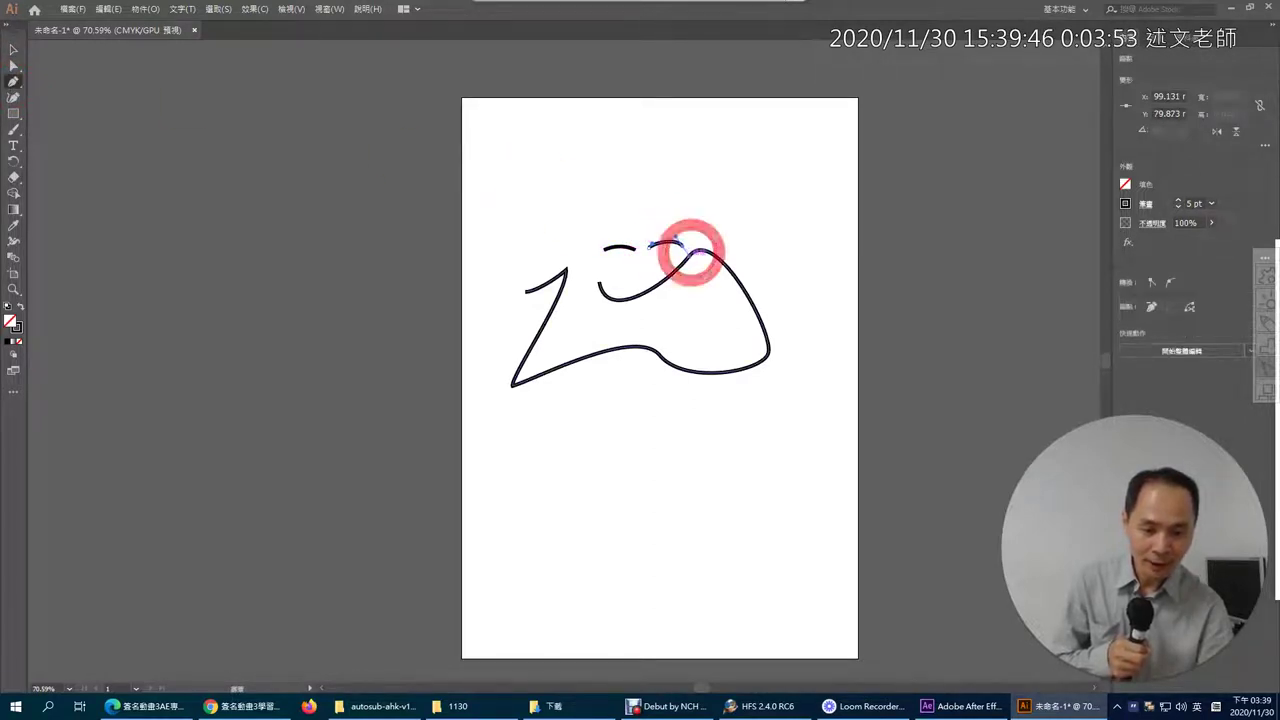
right_click(752, 231)
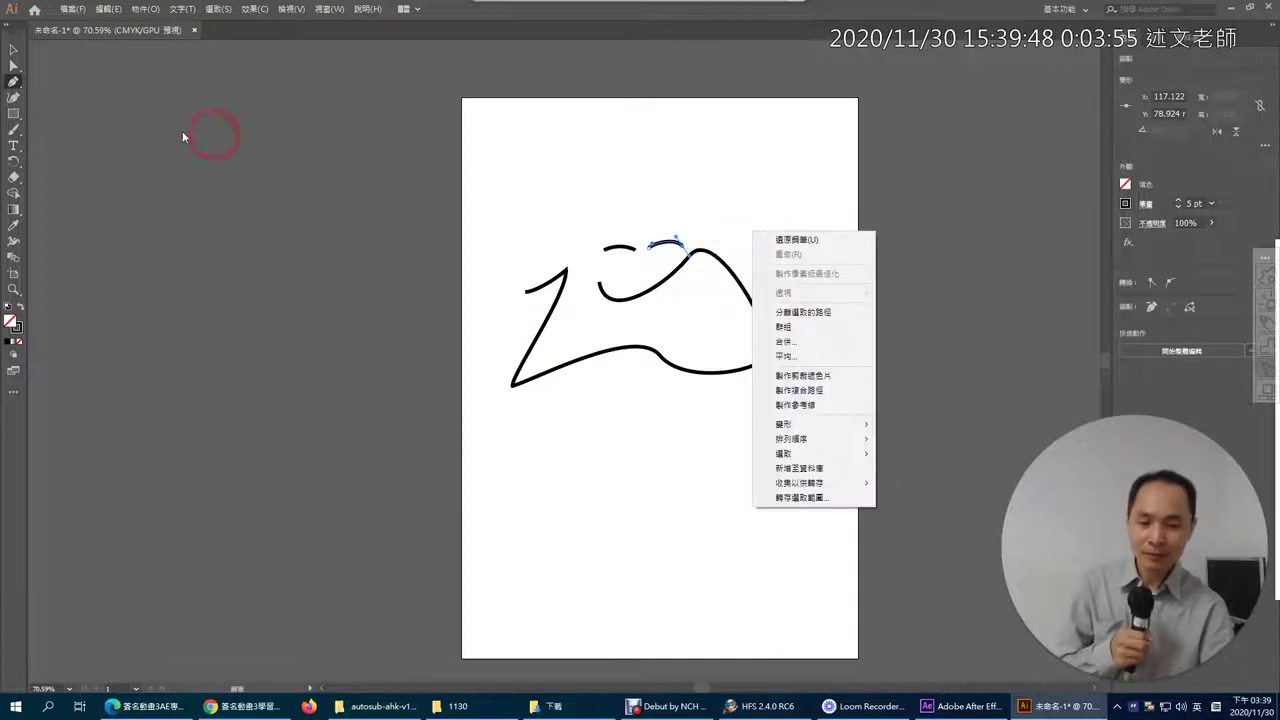
Step: Copy all three Illustrator paths and paste them as masks on the After Effects solid layer, replacing the deleted Mask 1
left_click(13, 50)
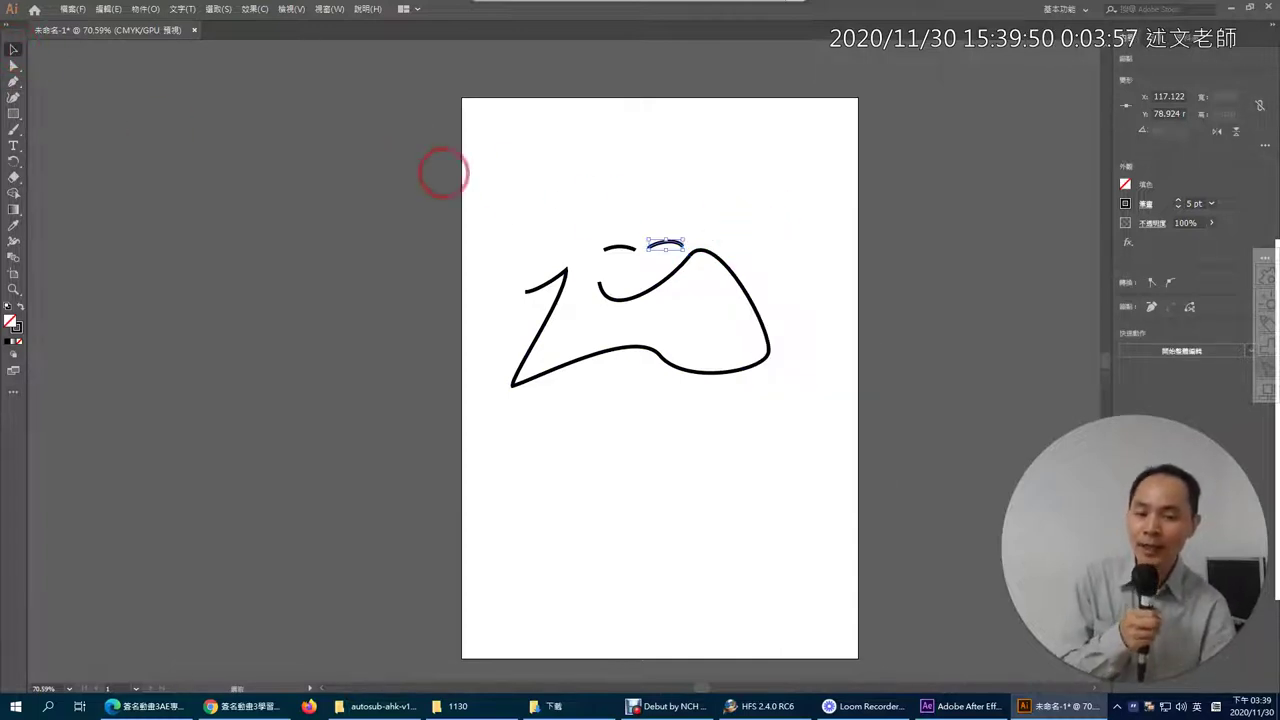
mouse_move(488, 195)
left_mouse_down()
mouse_move(569, 363)
mouse_move(783, 423)
left_mouse_up()
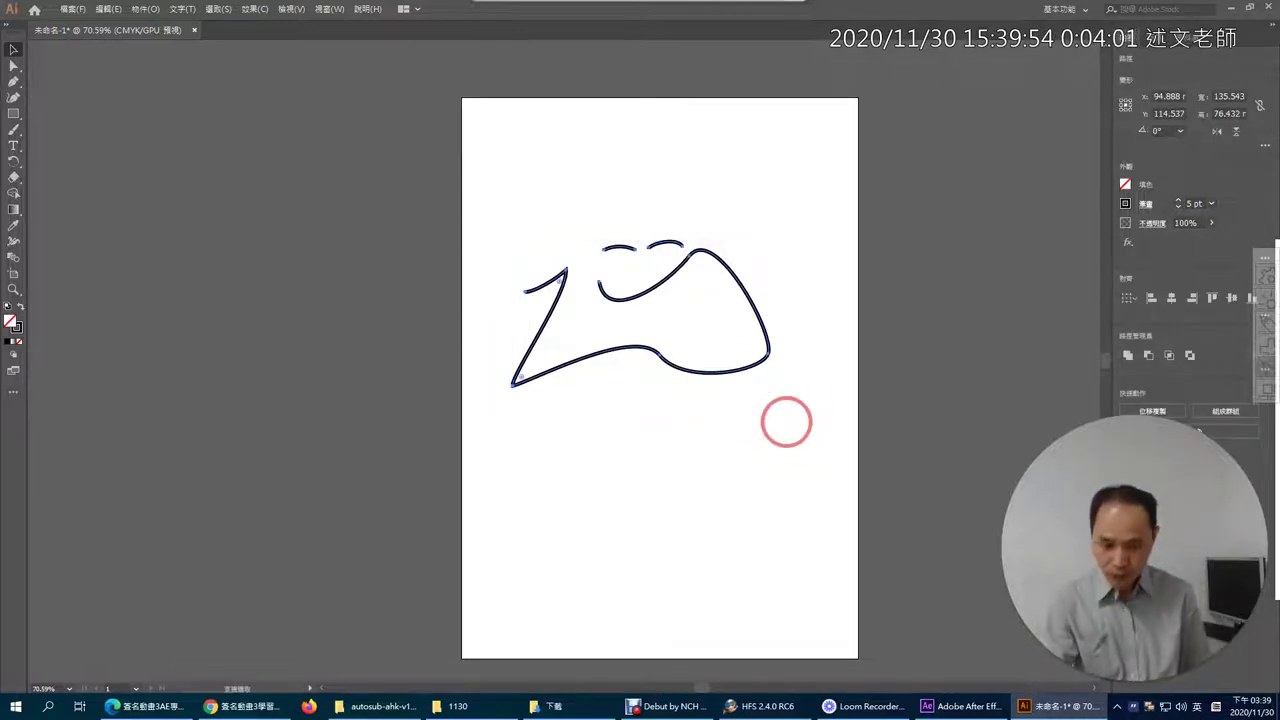
left_click(960, 700)
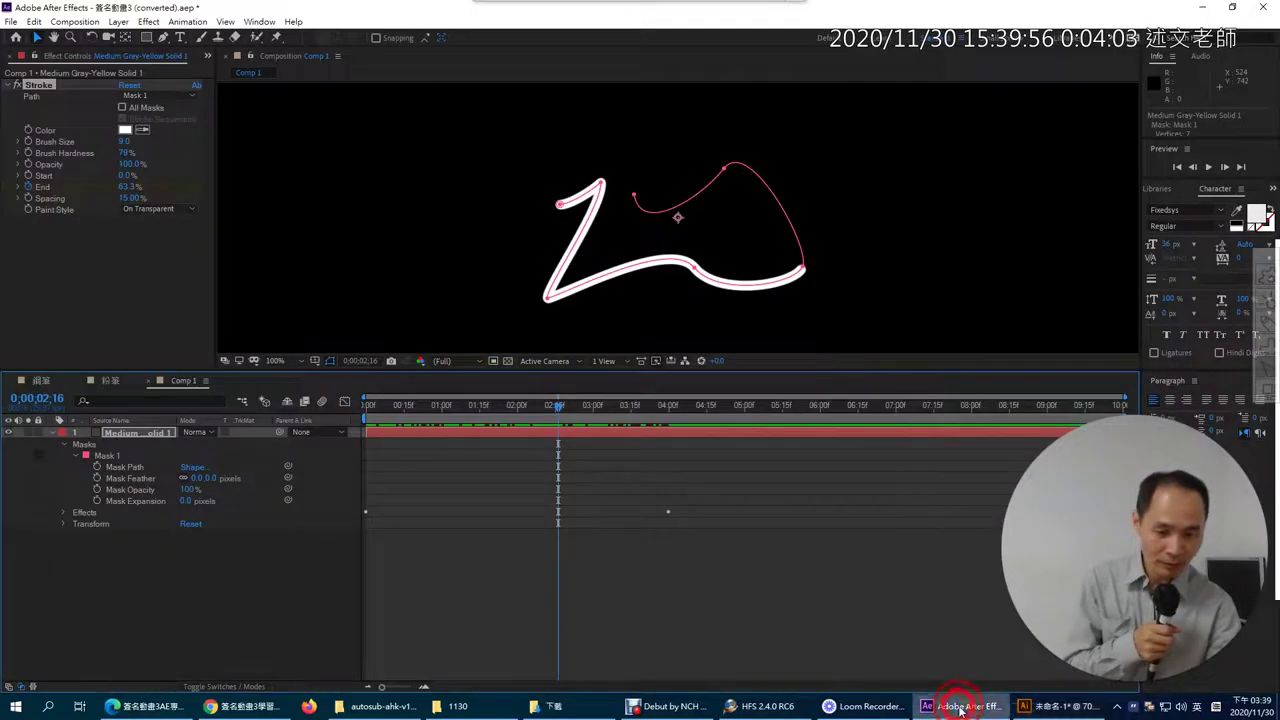
left_click(106, 455)
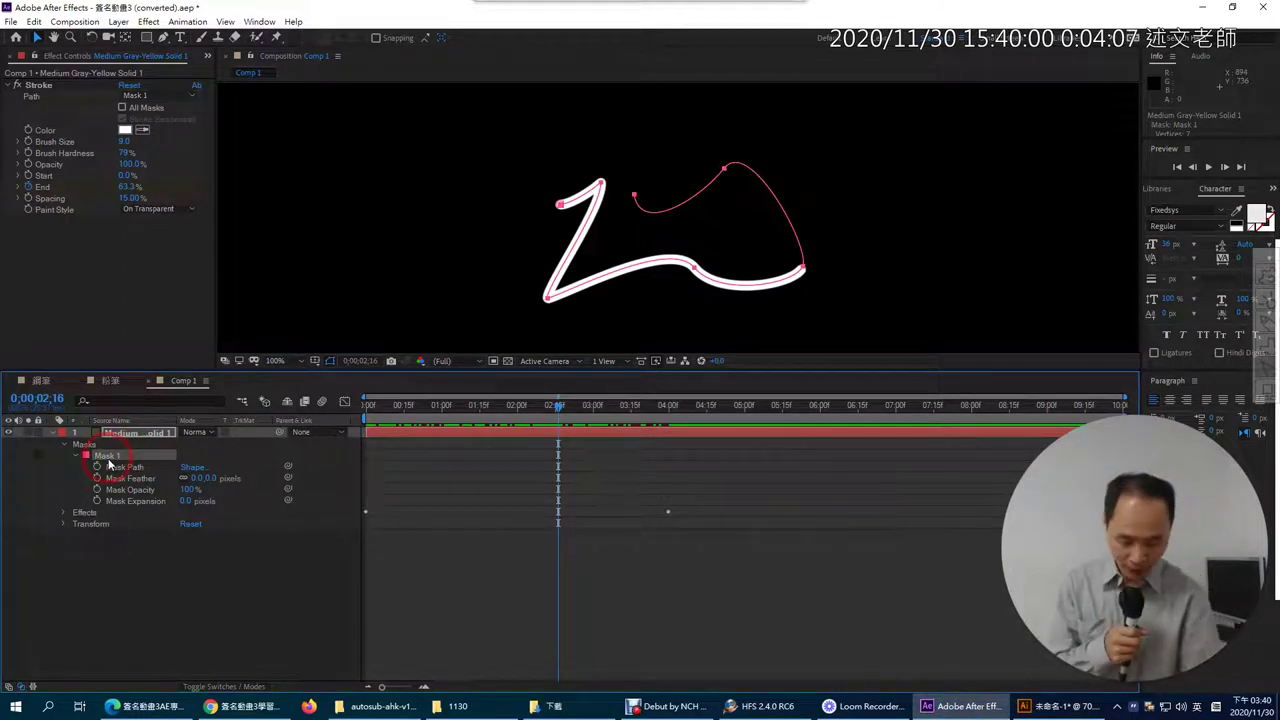
key("Delete")
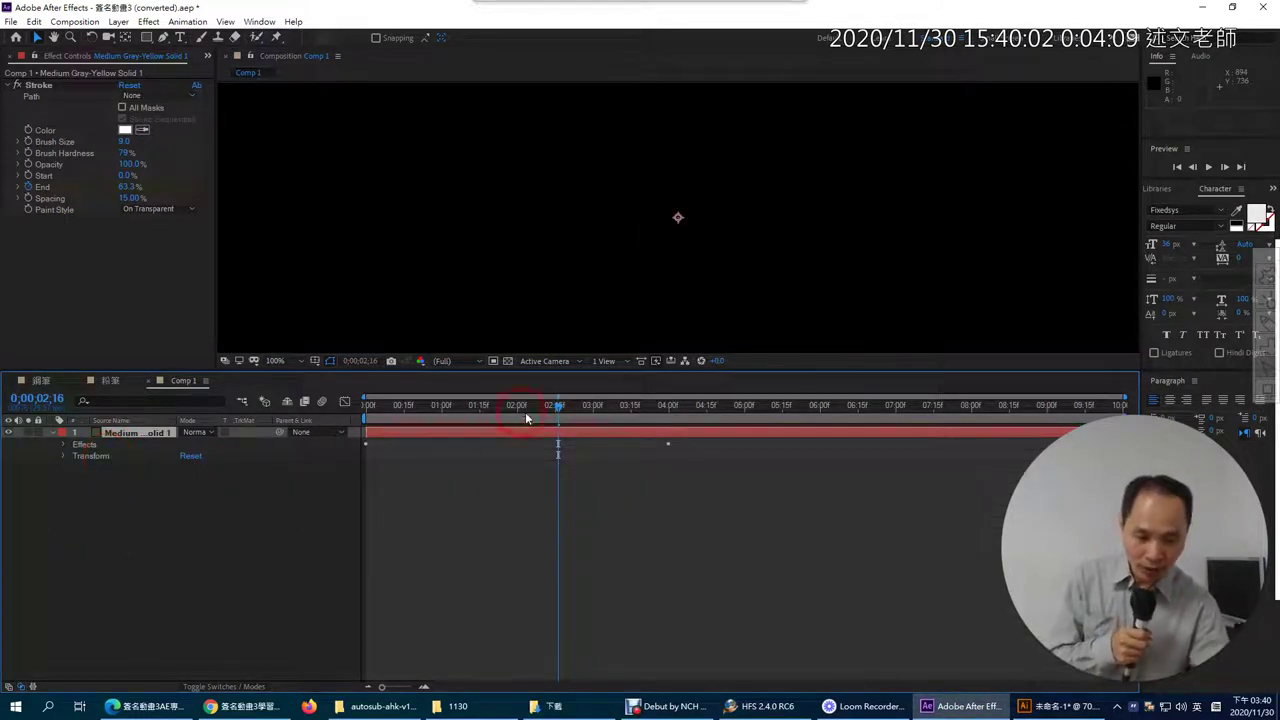
left_click_drag(560, 410, 280, 428)
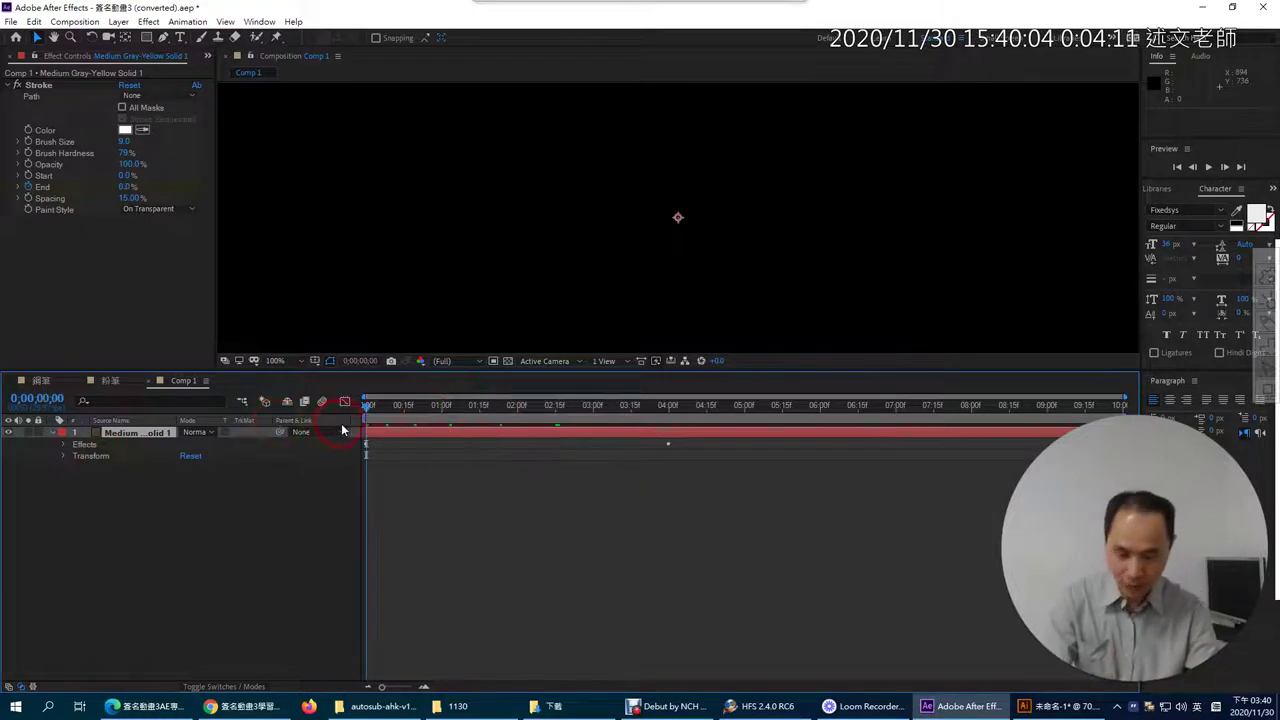
key("ctrl+z")
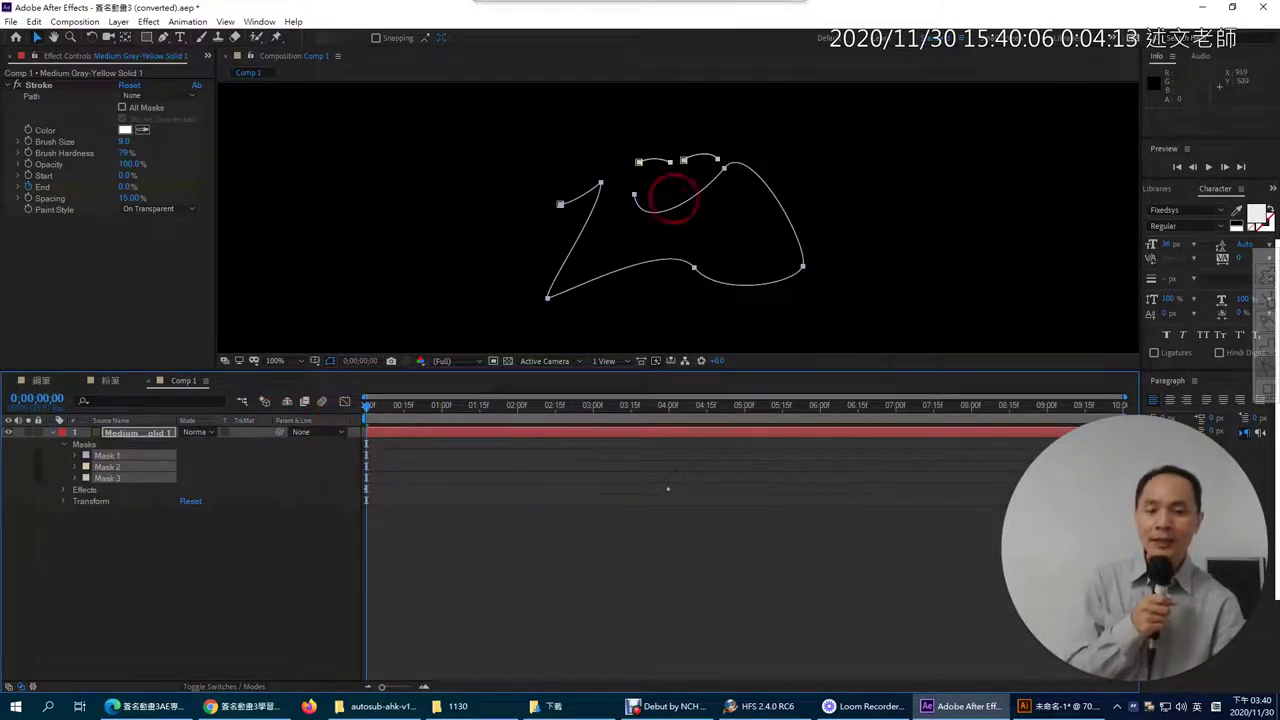
Step: Enable All Masks in the Stroke effect and scrub from the composition start to 0;00;04;20 to preview the strokes
mouse_move(372, 412)
left_mouse_down()
mouse_move(456, 410)
mouse_move(343, 400)
left_mouse_up()
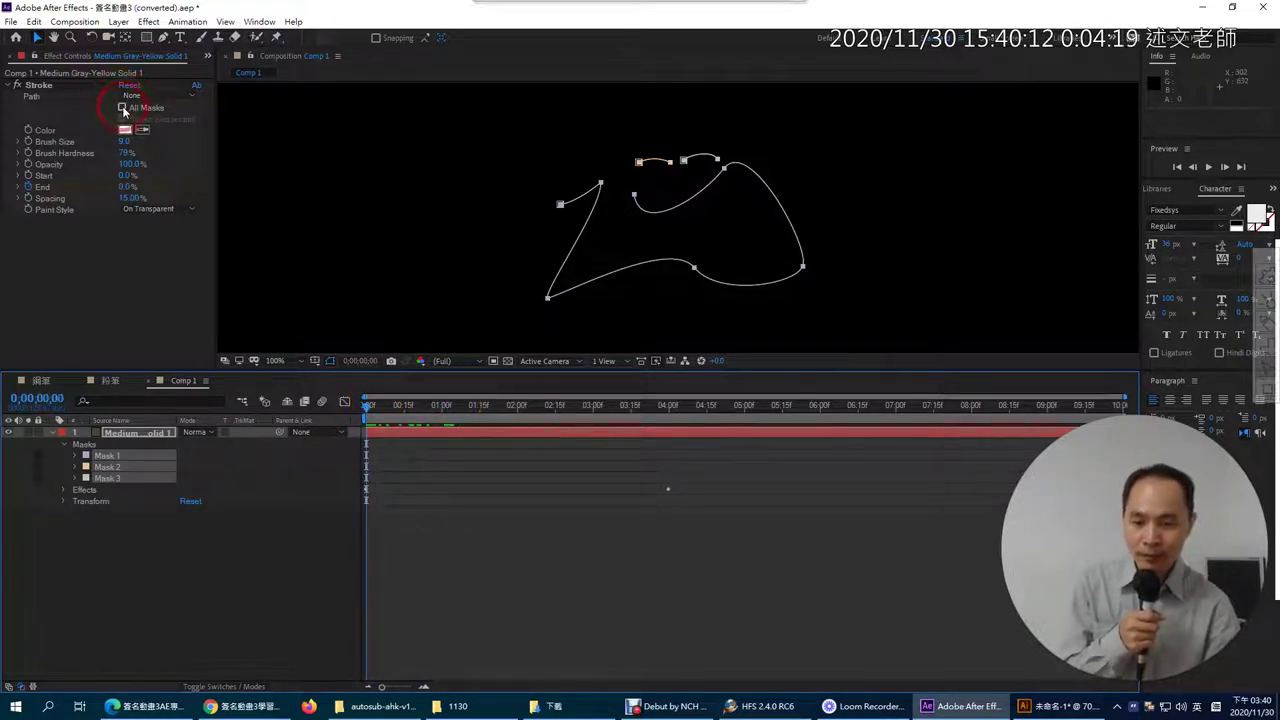
left_click(127, 95)
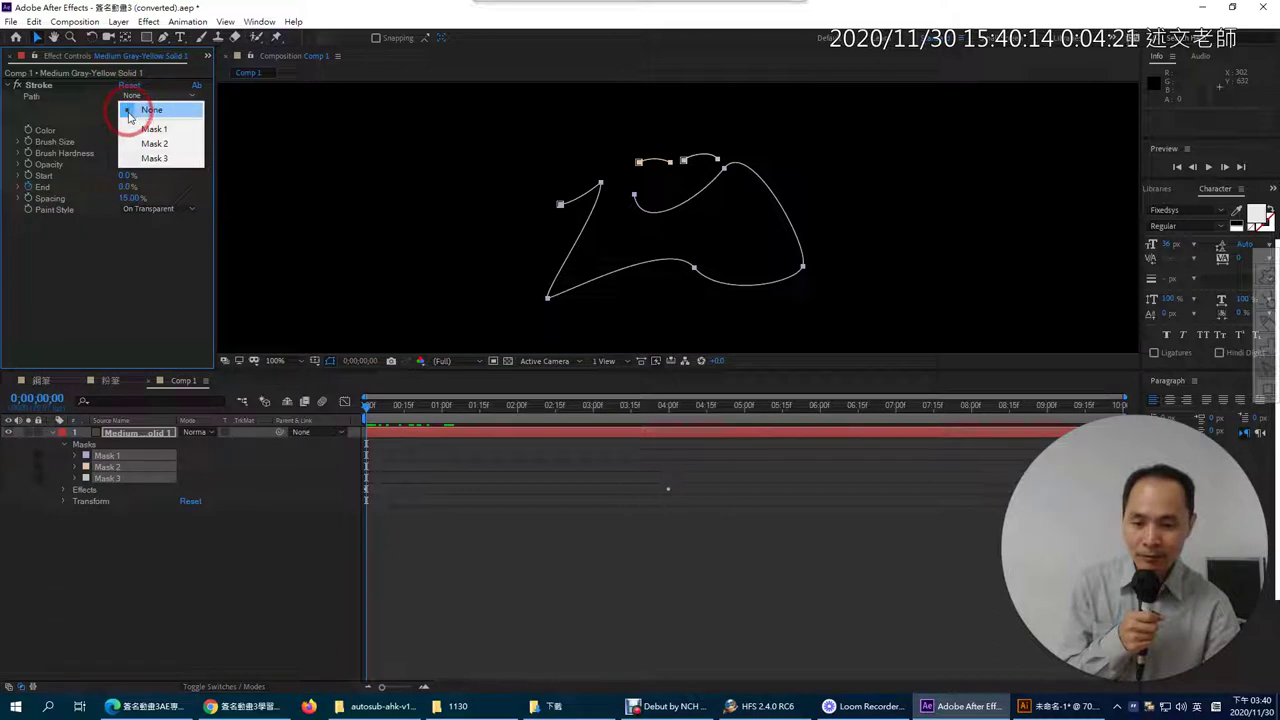
left_click(128, 114)
left_click(123, 108)
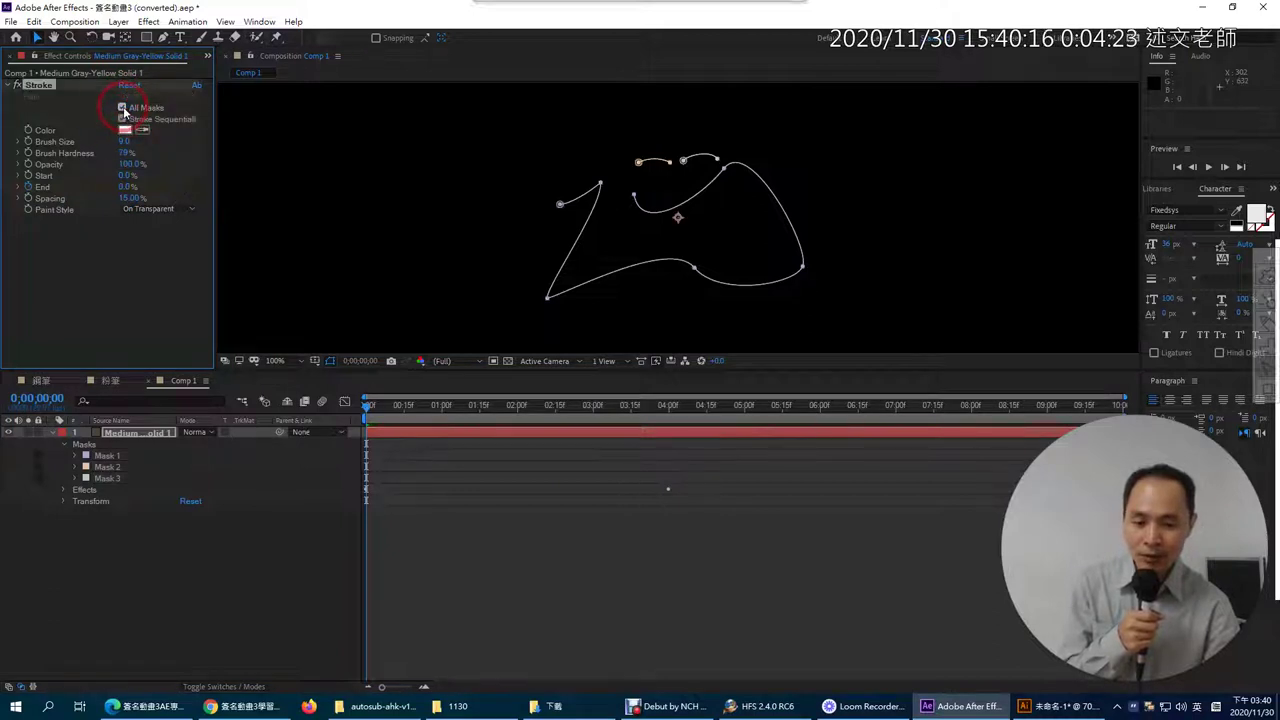
mouse_move(367, 405)
left_mouse_down()
mouse_move(706, 441)
mouse_move(339, 436)
mouse_move(719, 449)
left_mouse_up()
Step: Turn All Masks off to check which masks the Stroke effect's Path offers, and turn All Masks back on
left_click(30, 88)
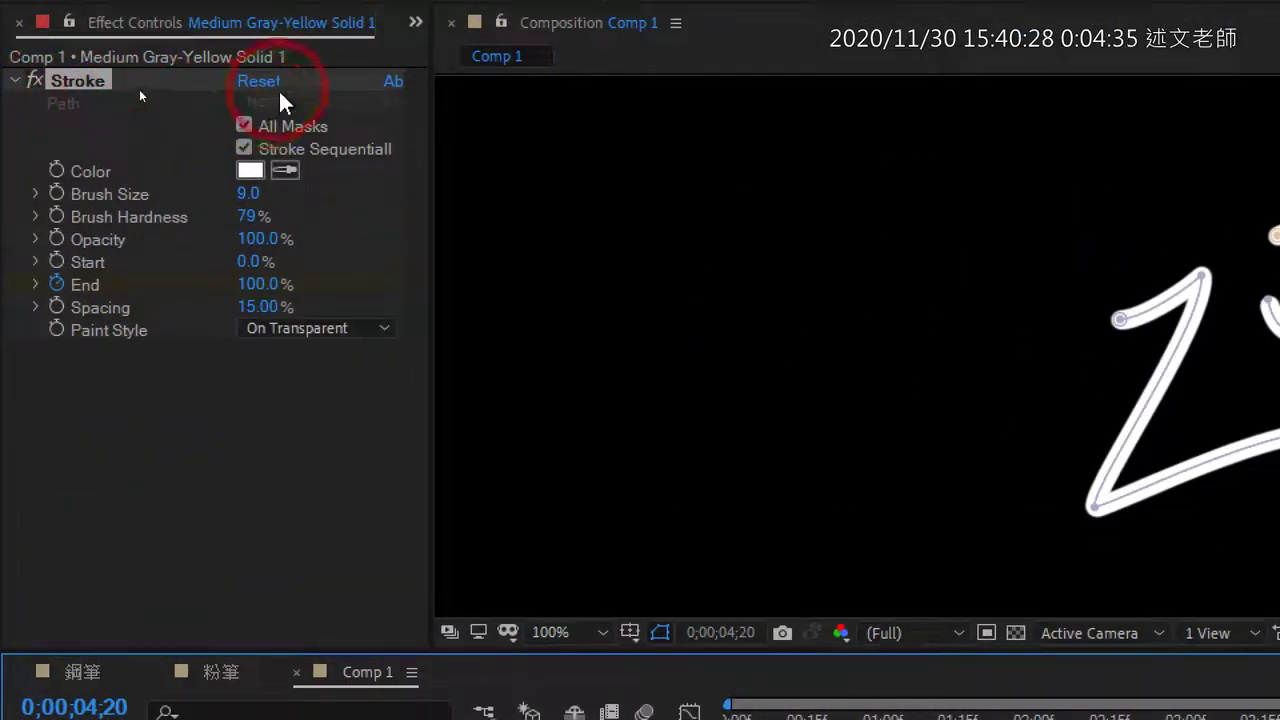
left_click(250, 124)
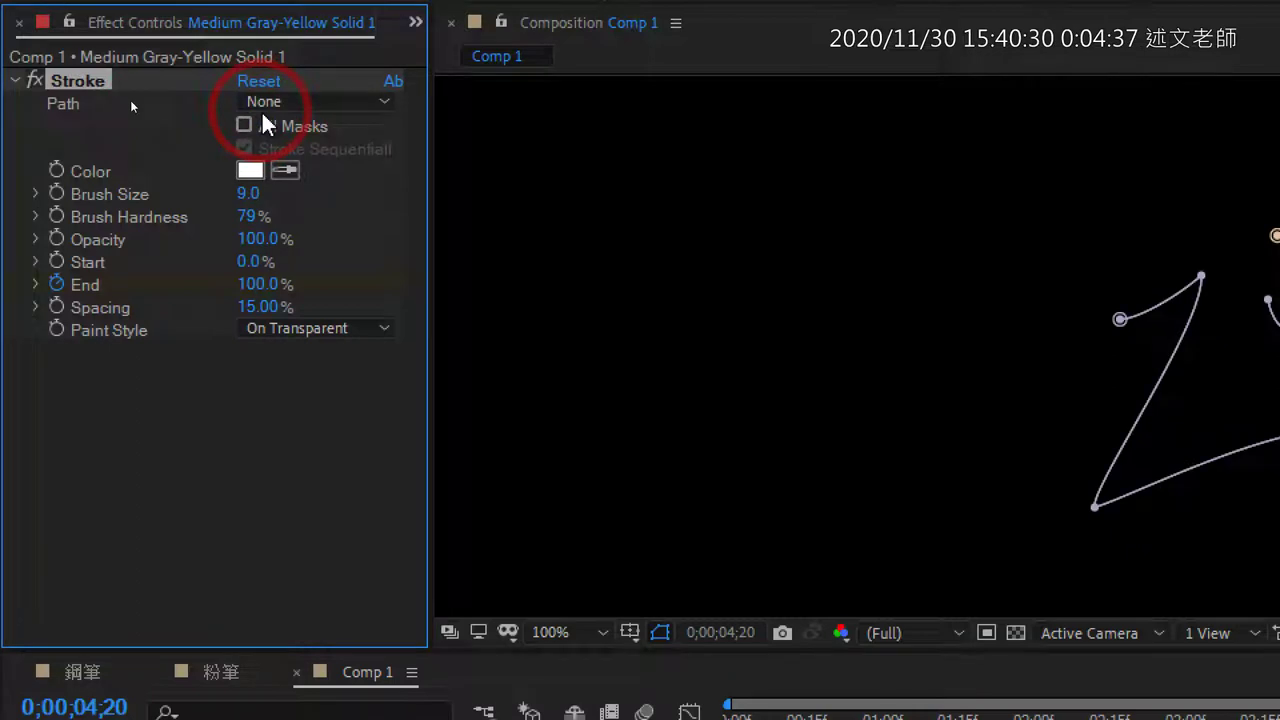
left_click(268, 103)
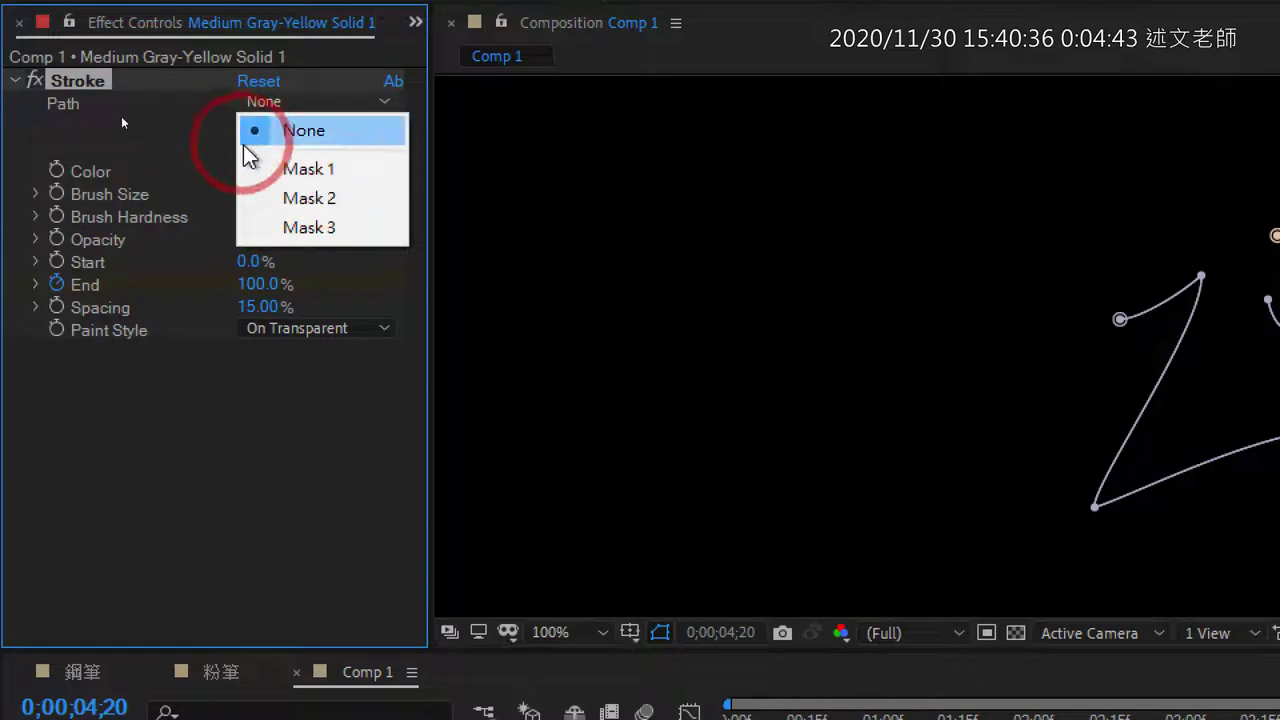
left_click(204, 120)
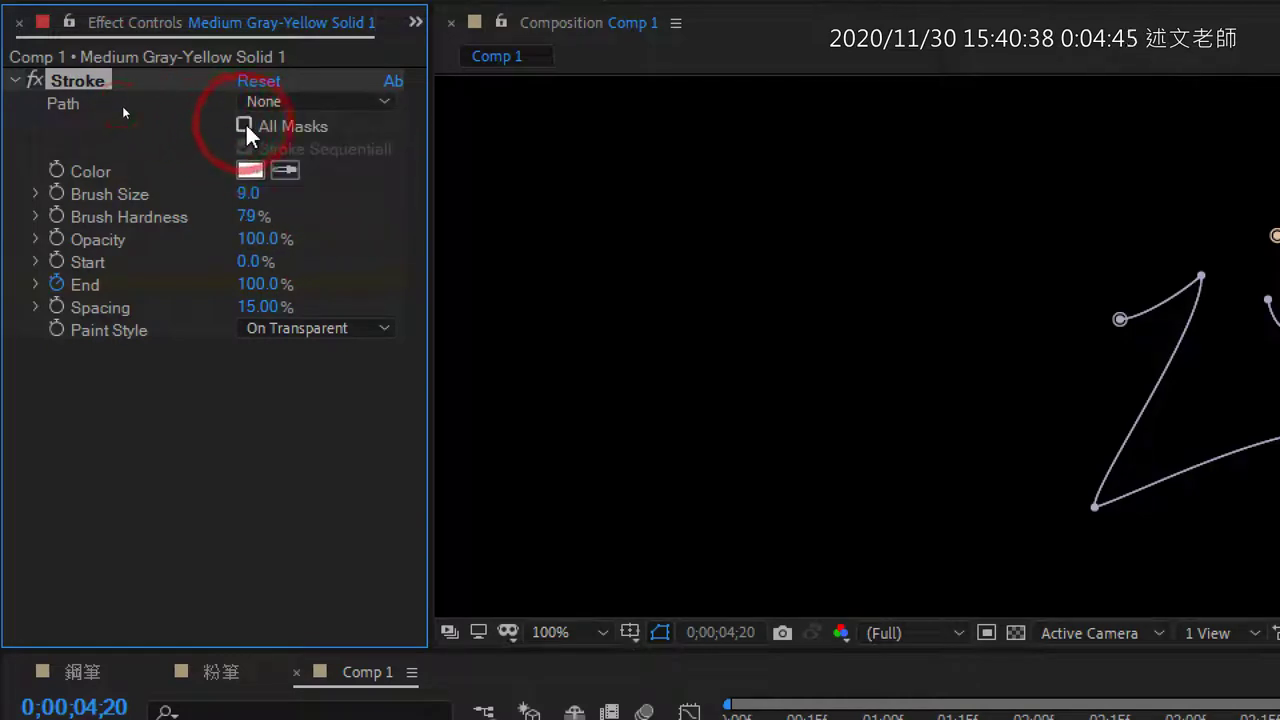
left_click(243, 125)
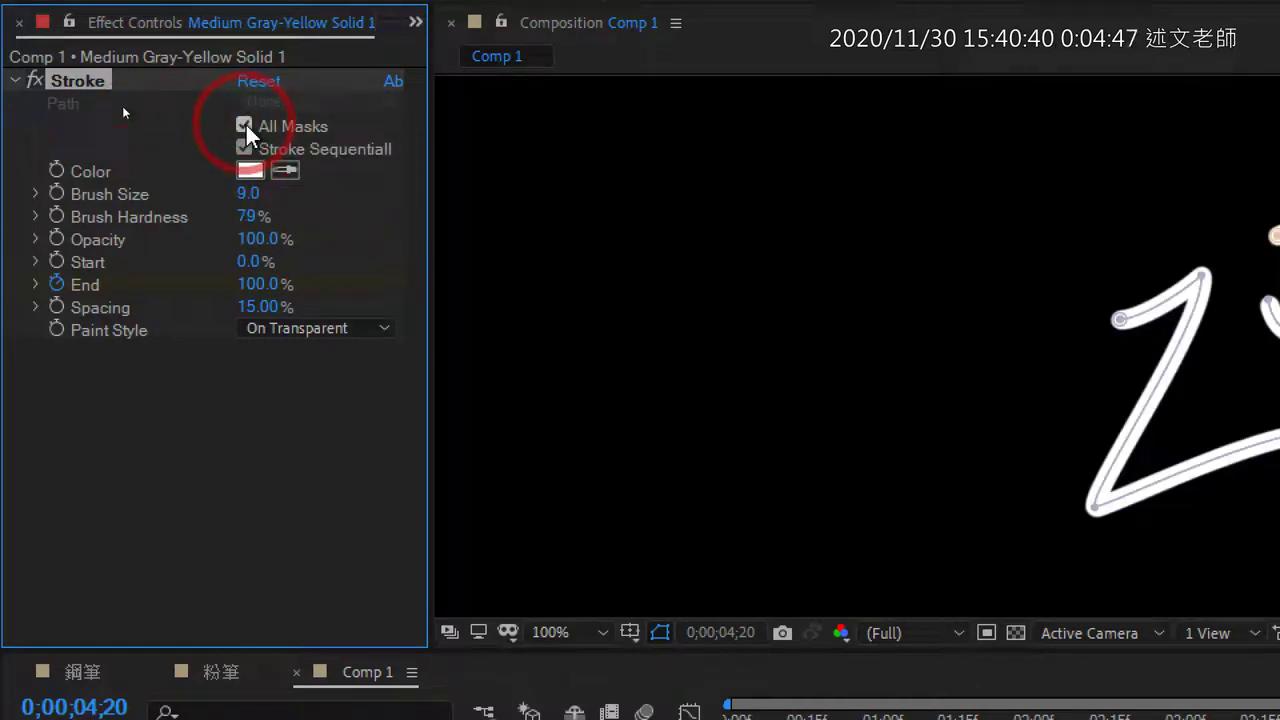
left_click(286, 170)
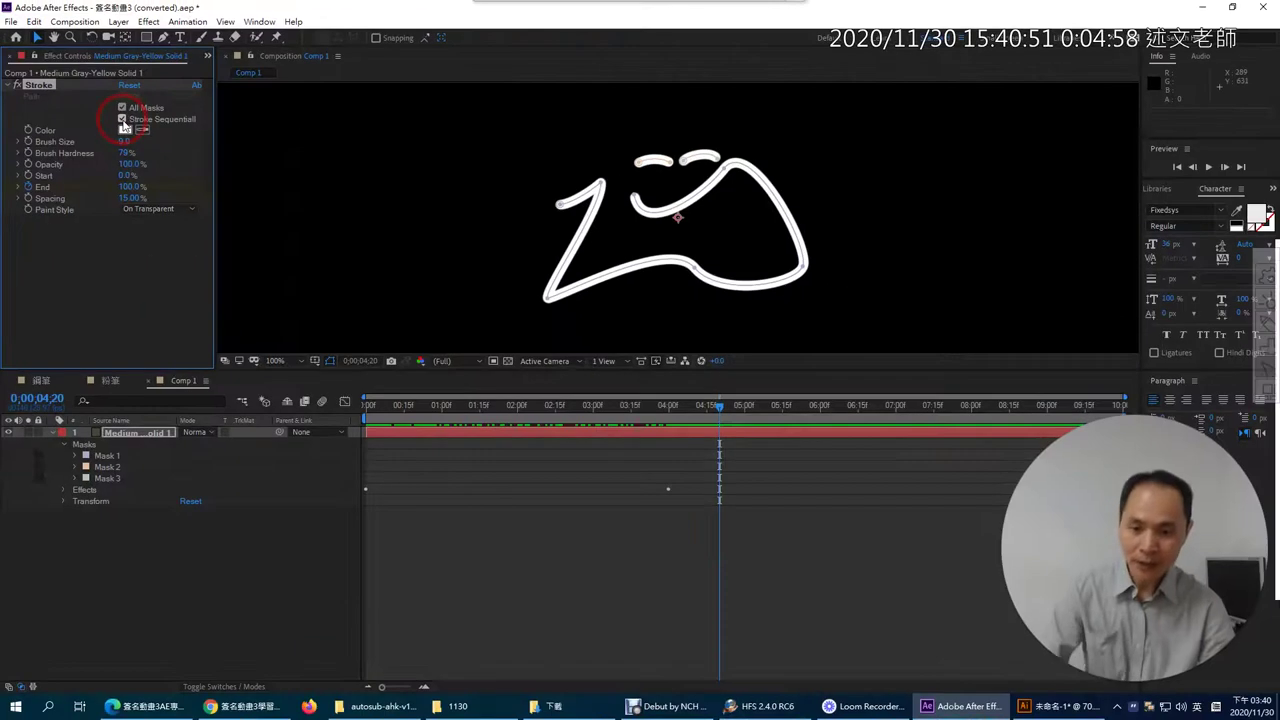
Step: Compare the write-on animation by scrubbing it with Stroke Sequentially off and again with it re-enabled
left_click(244, 148)
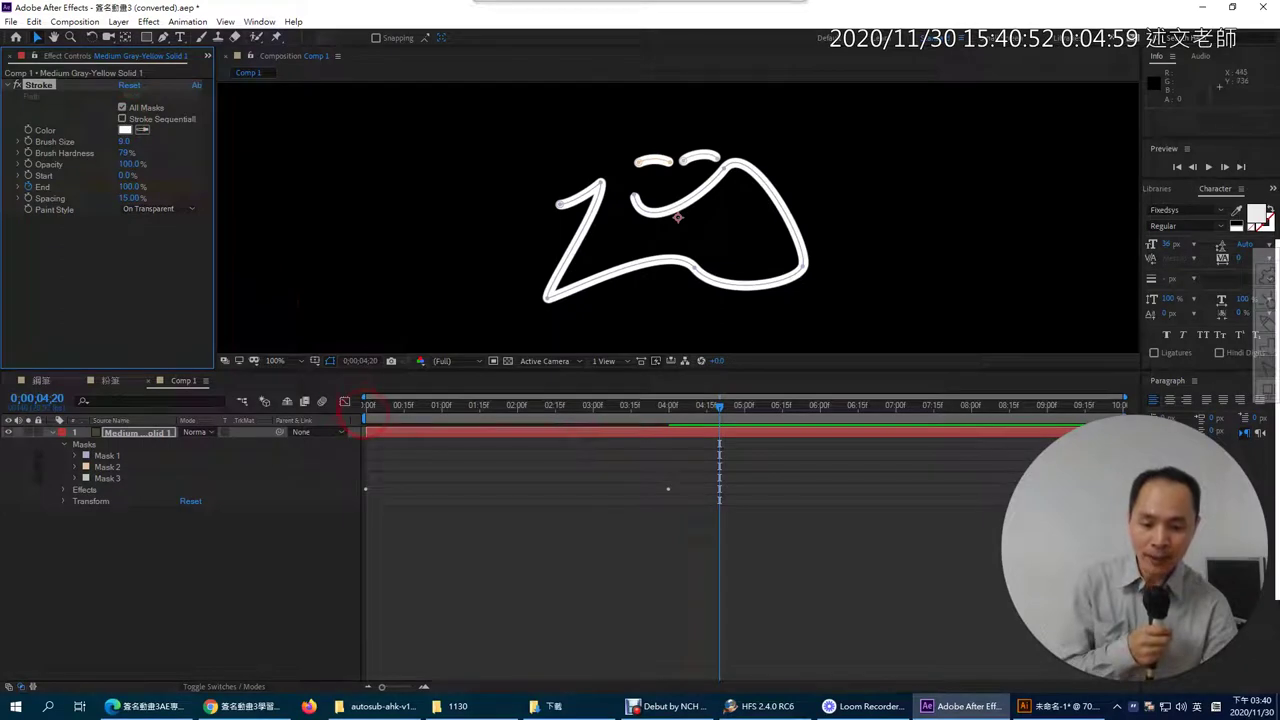
left_click_drag(370, 410, 650, 412)
left_click(122, 126)
left_click(122, 119)
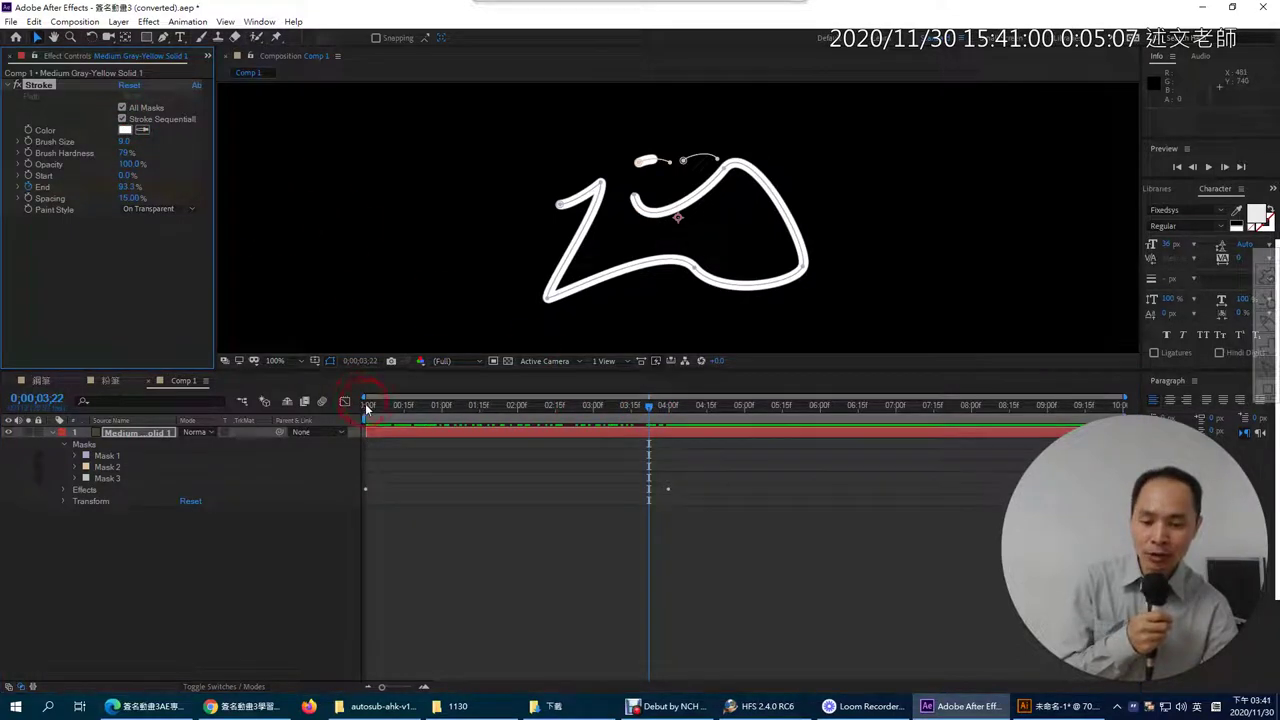
left_click(369, 408)
left_click_drag(369, 408, 727, 385)
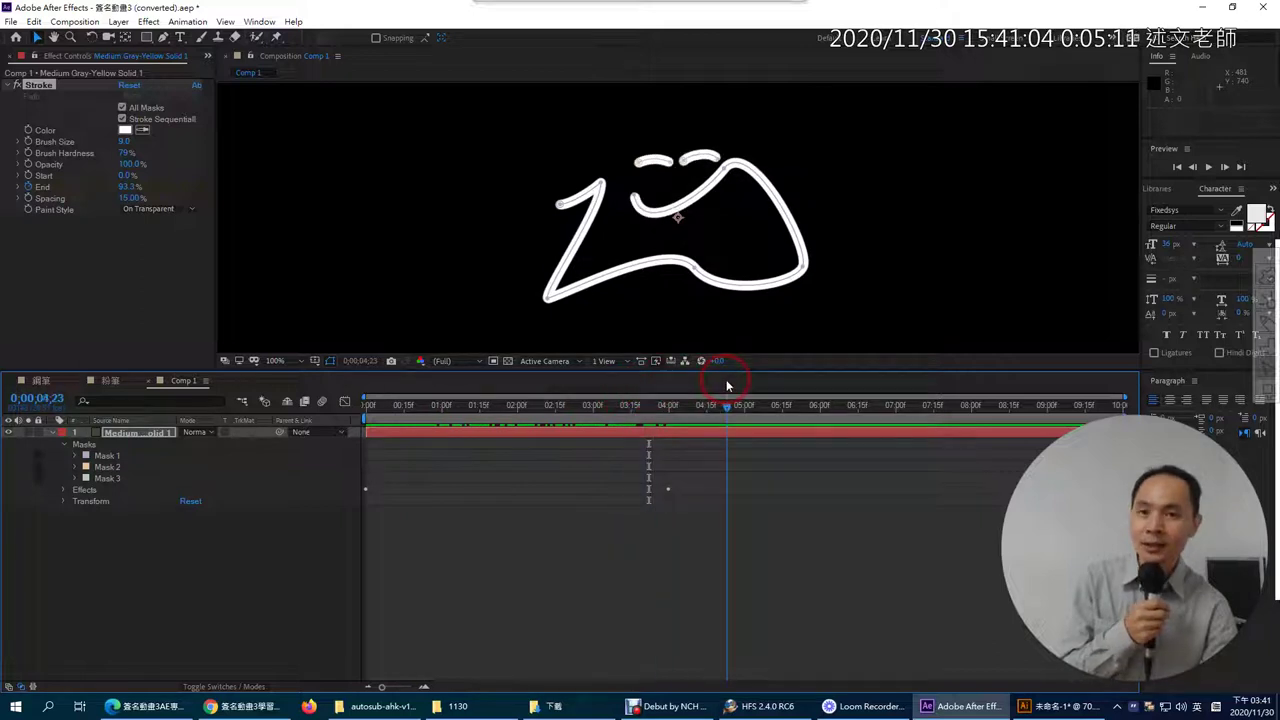
Step: Change the mask drawing order by moving Mask 1 below Mask 3 in the solid layer's Masks group
left_click(117, 510)
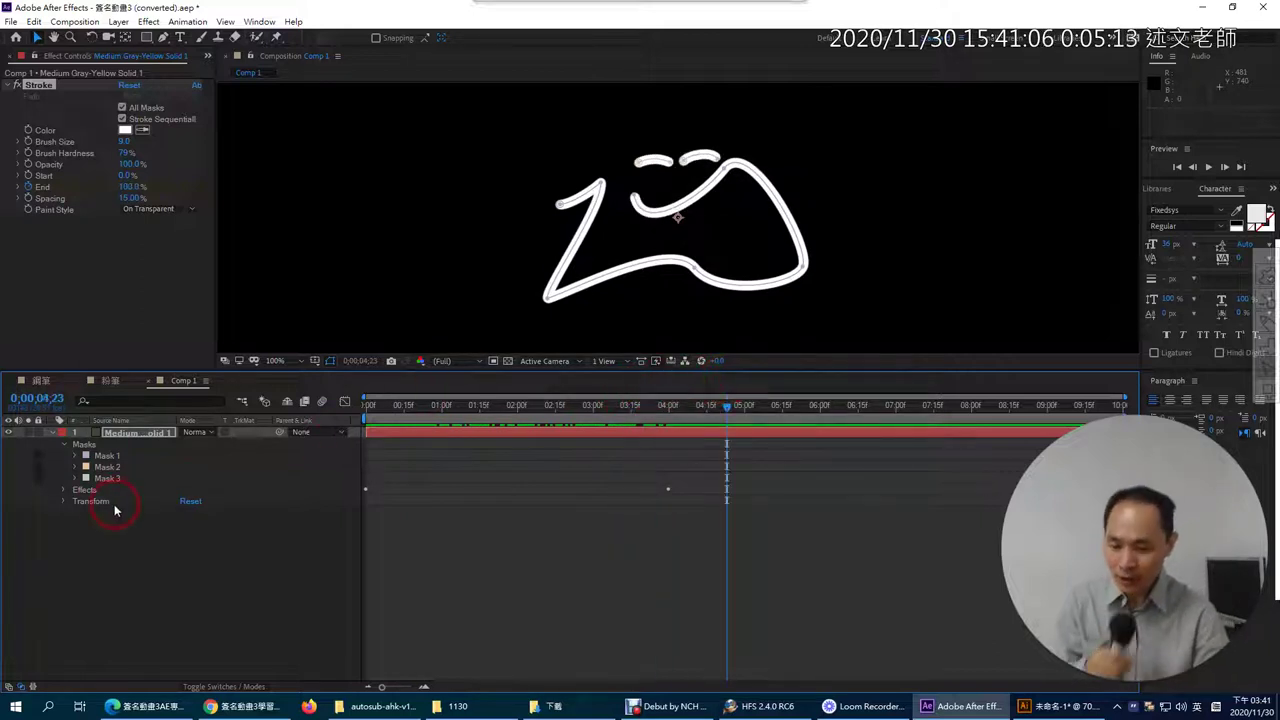
left_click(79, 488)
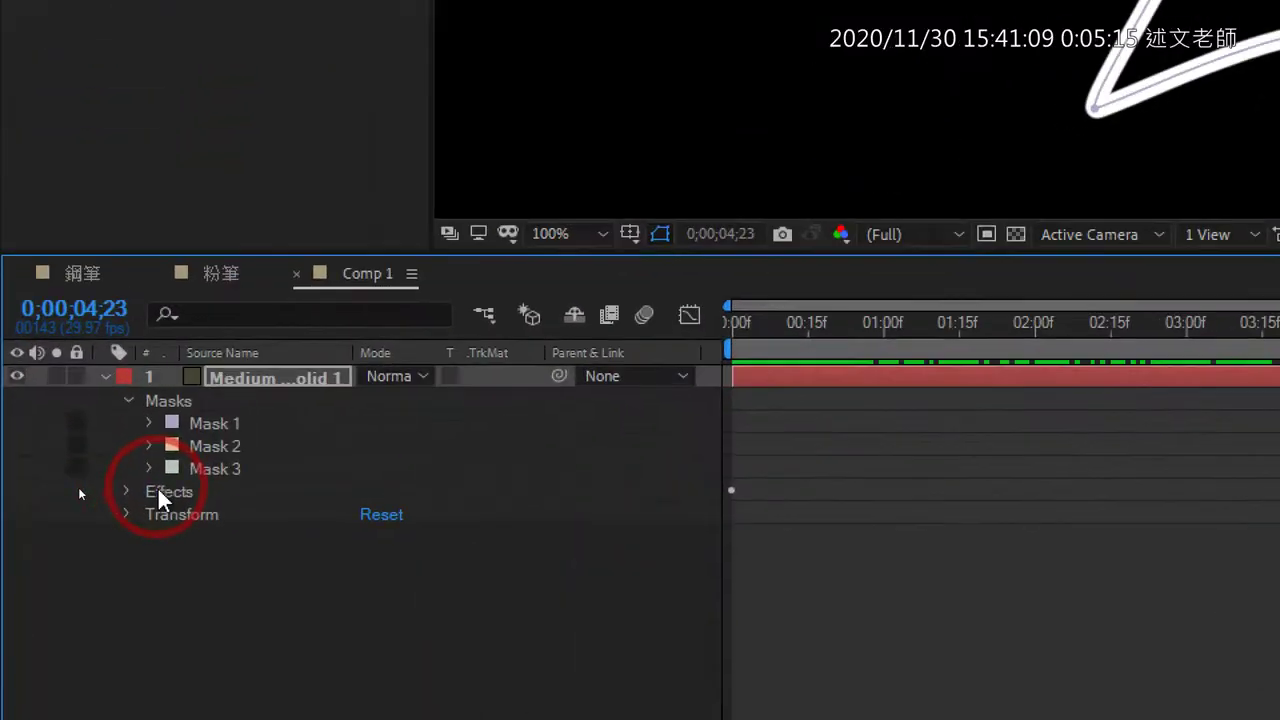
left_click(208, 425)
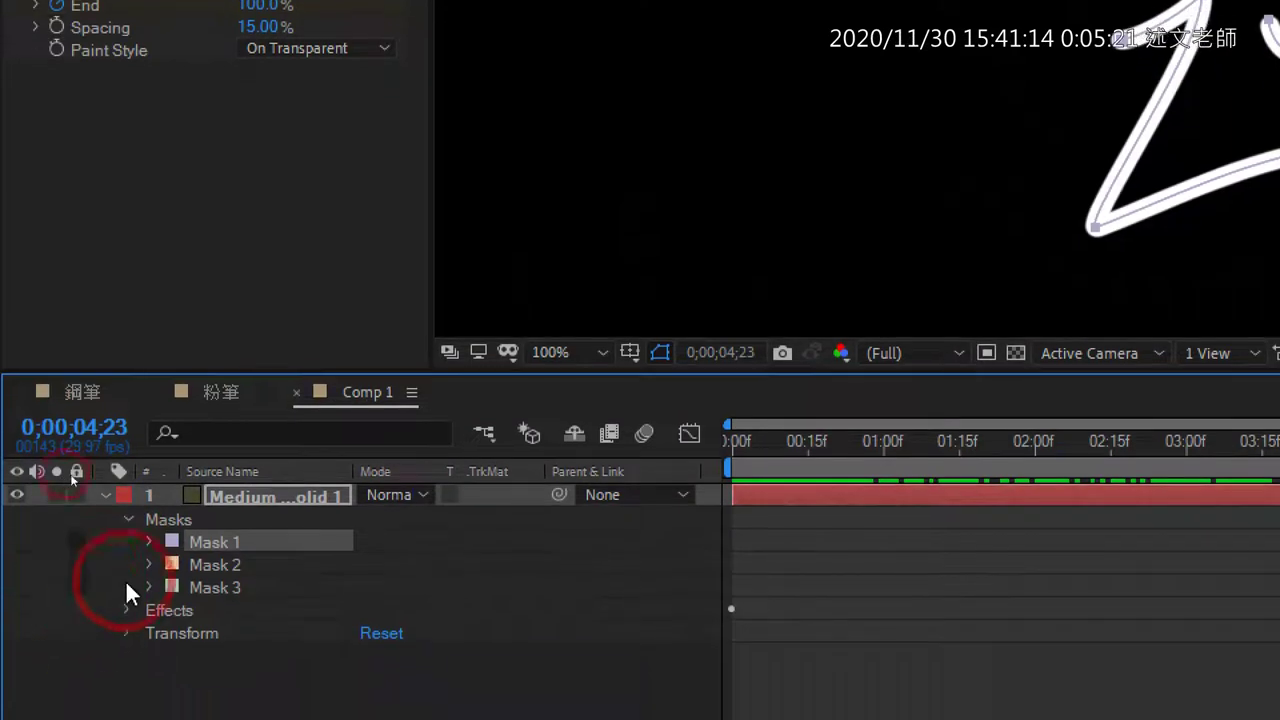
left_click(226, 564)
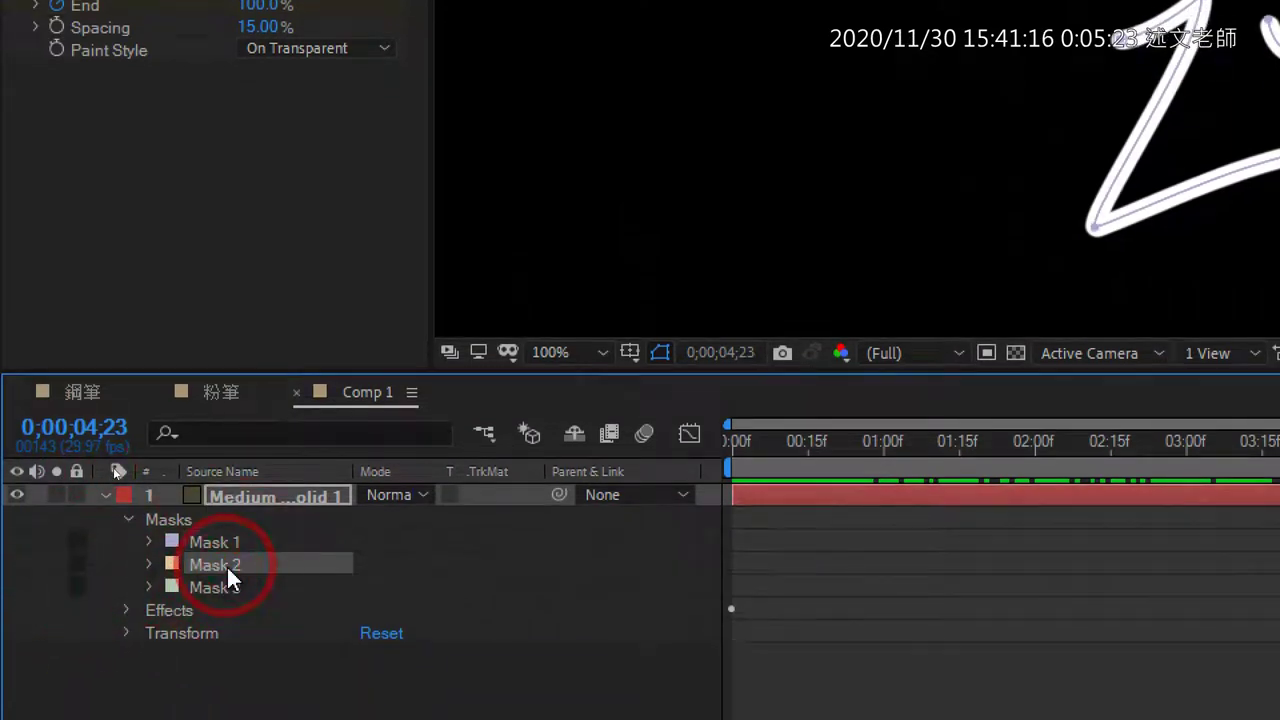
left_click(230, 588)
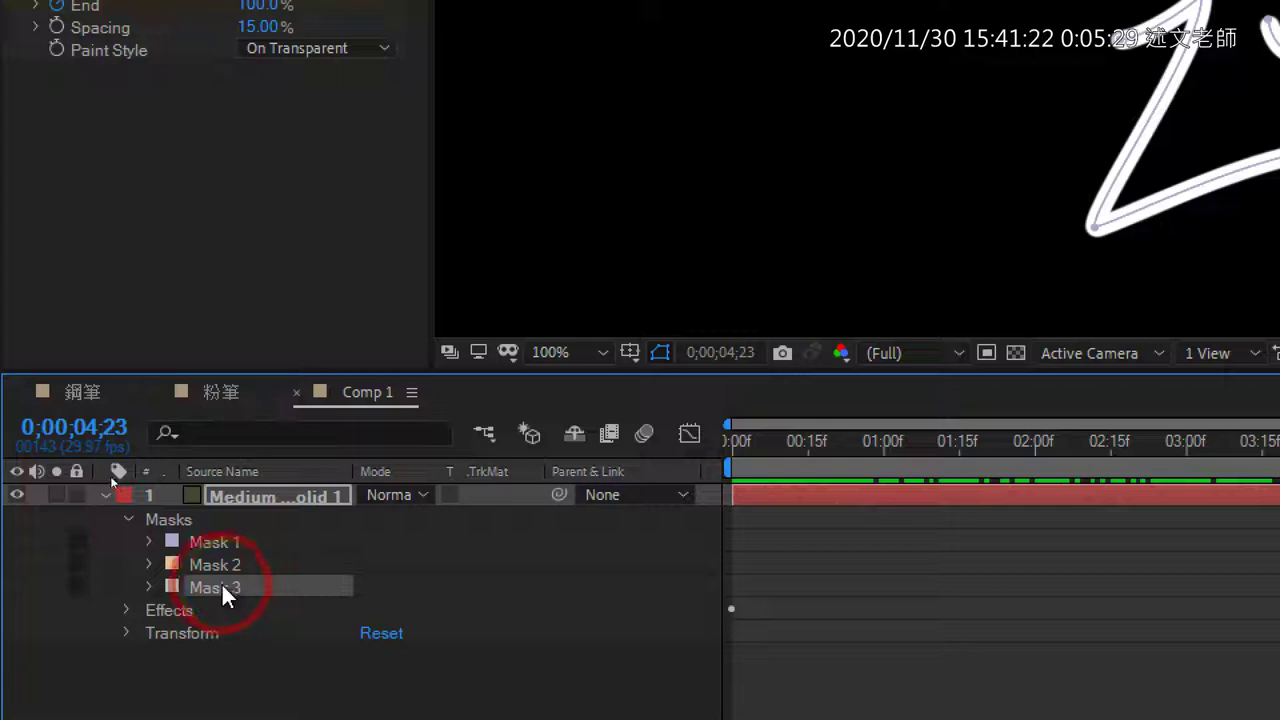
left_click(202, 545)
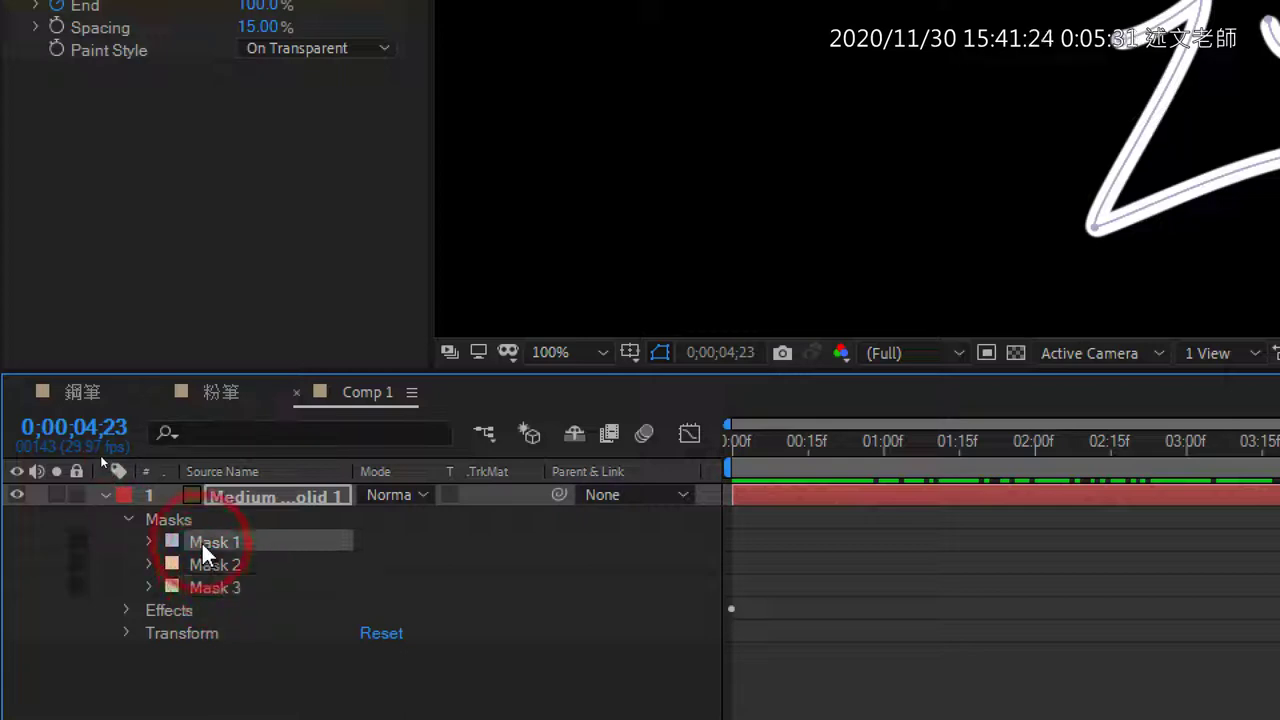
left_click_drag(212, 541, 213, 590)
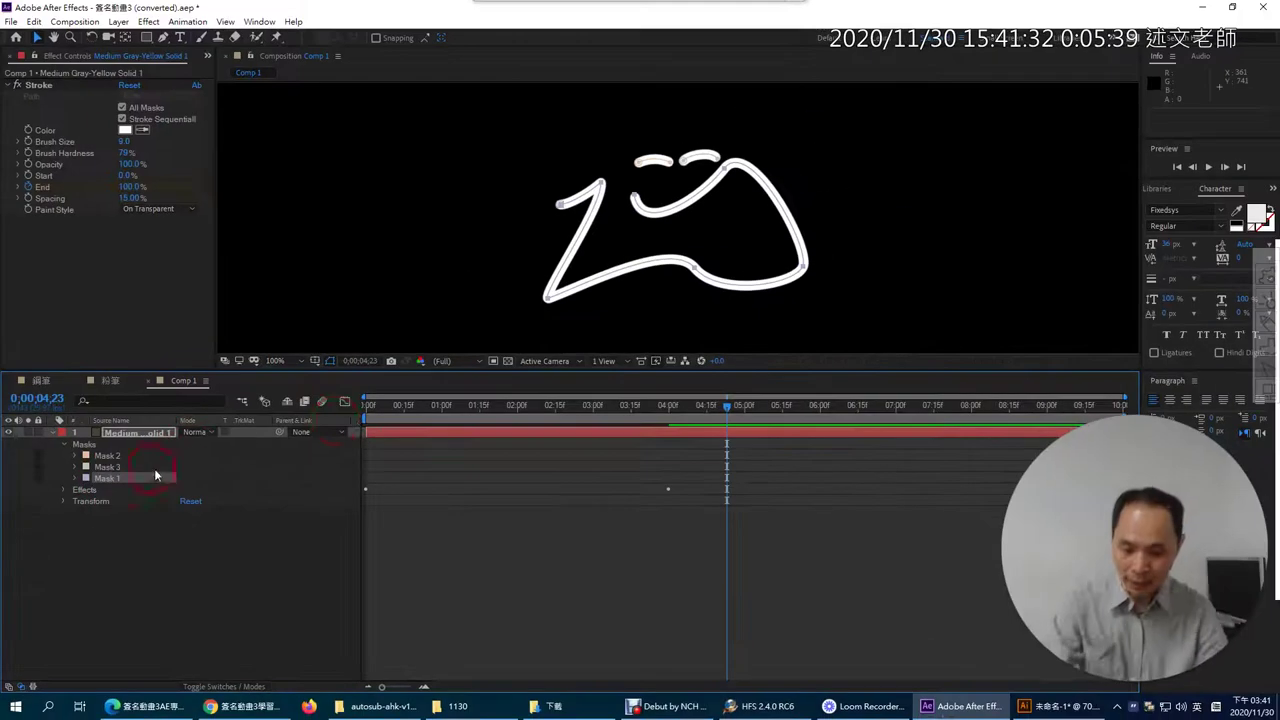
Step: Scrub from the composition start to 0;00;04;19 to check the write-on order of the rearranged masks
left_click(370, 407)
mouse_move(370, 410)
left_mouse_down()
mouse_move(690, 410)
mouse_move(366, 412)
mouse_move(715, 430)
left_mouse_up()
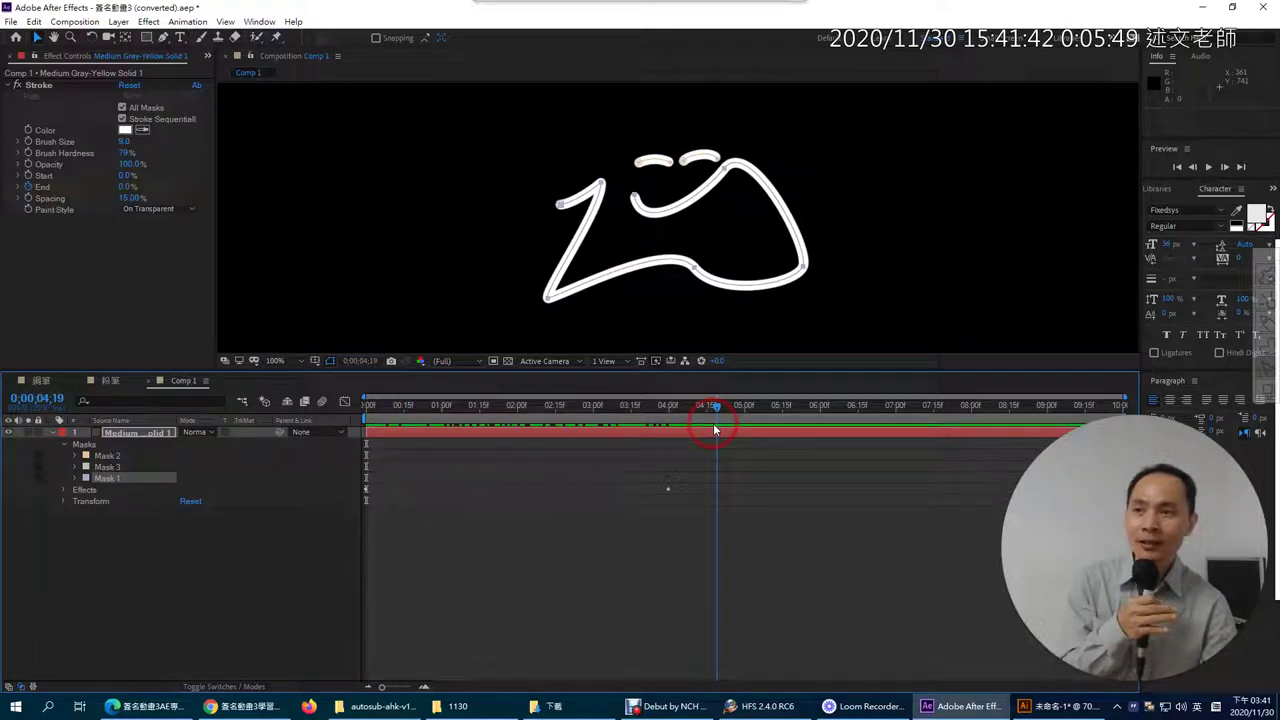
left_click_drag(715, 430, 715, 430)
left_click(440, 540)
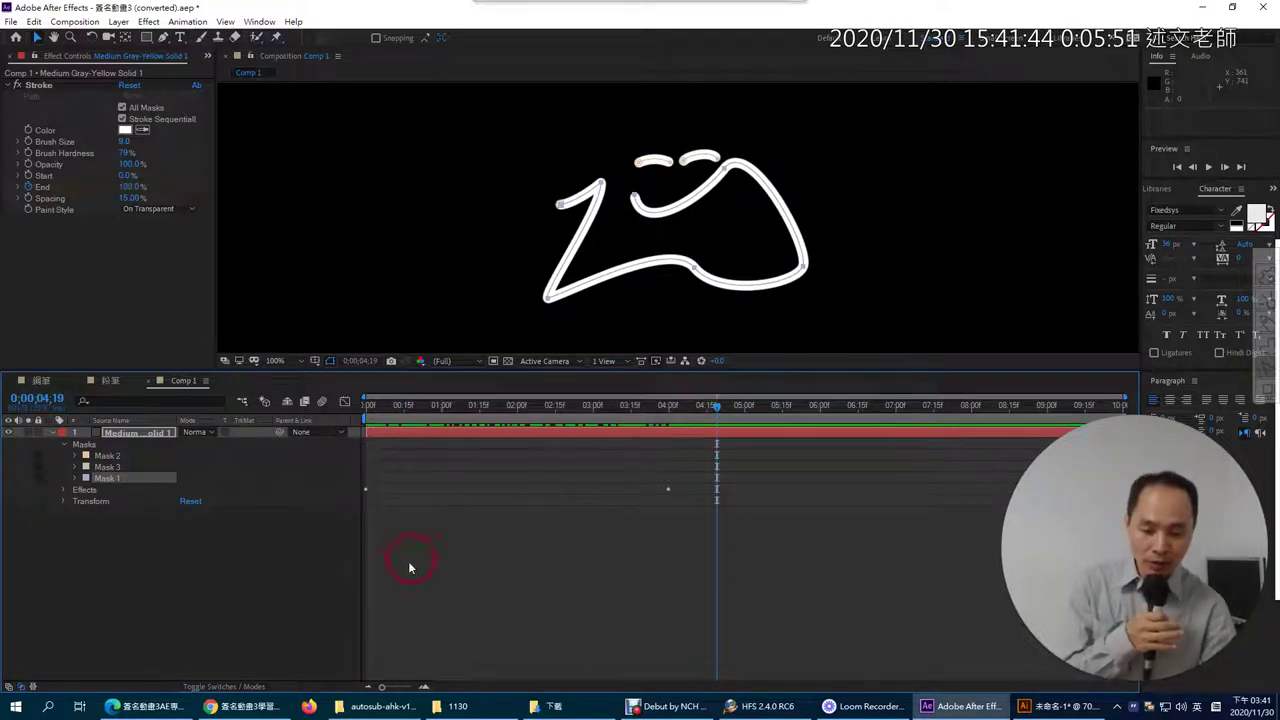
Step: Switch to the Chrome notes and review the Stroke section and the Motion Path note on Square Pixels
left_click(262, 705)
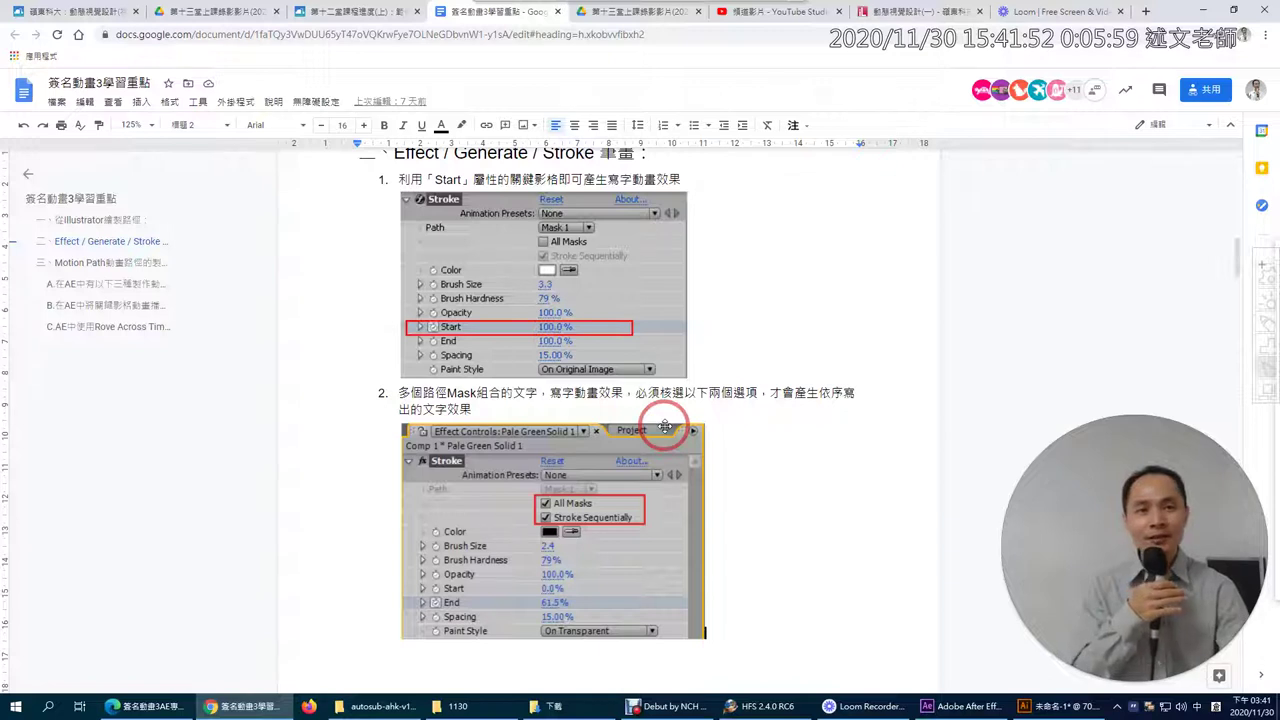
scroll(664, 427, "down", 2)
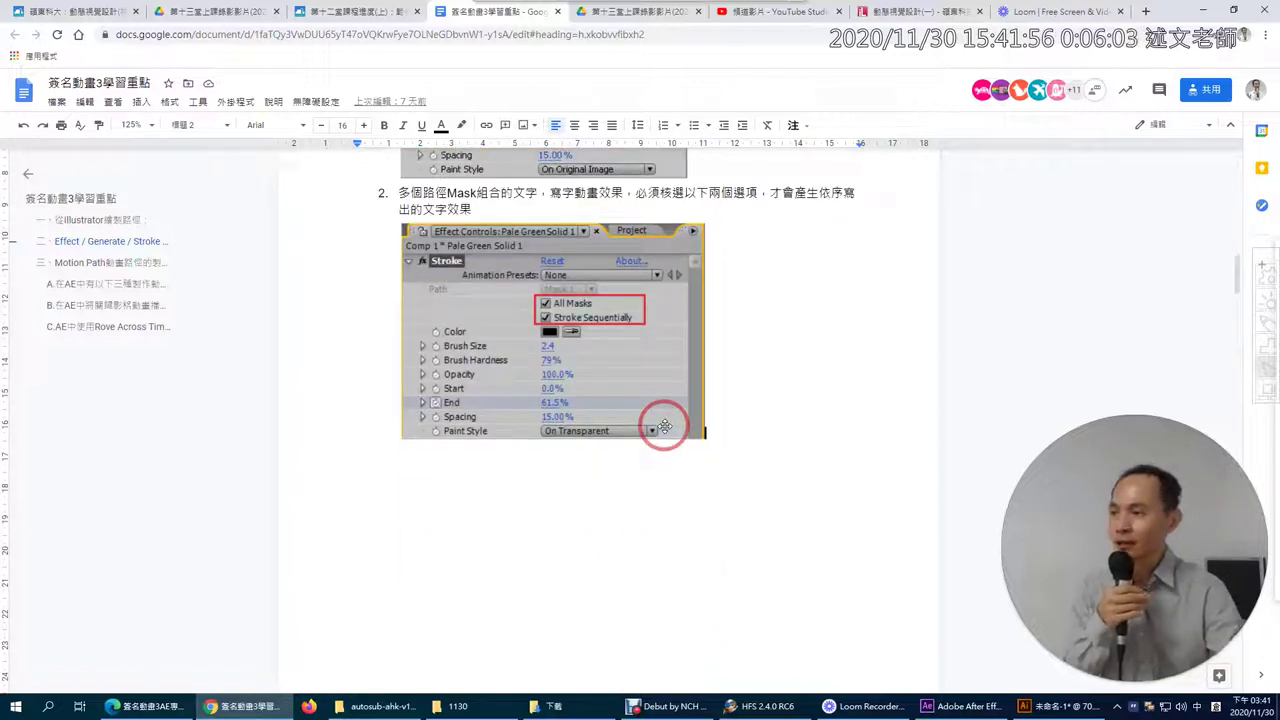
scroll(664, 427, "down", 2)
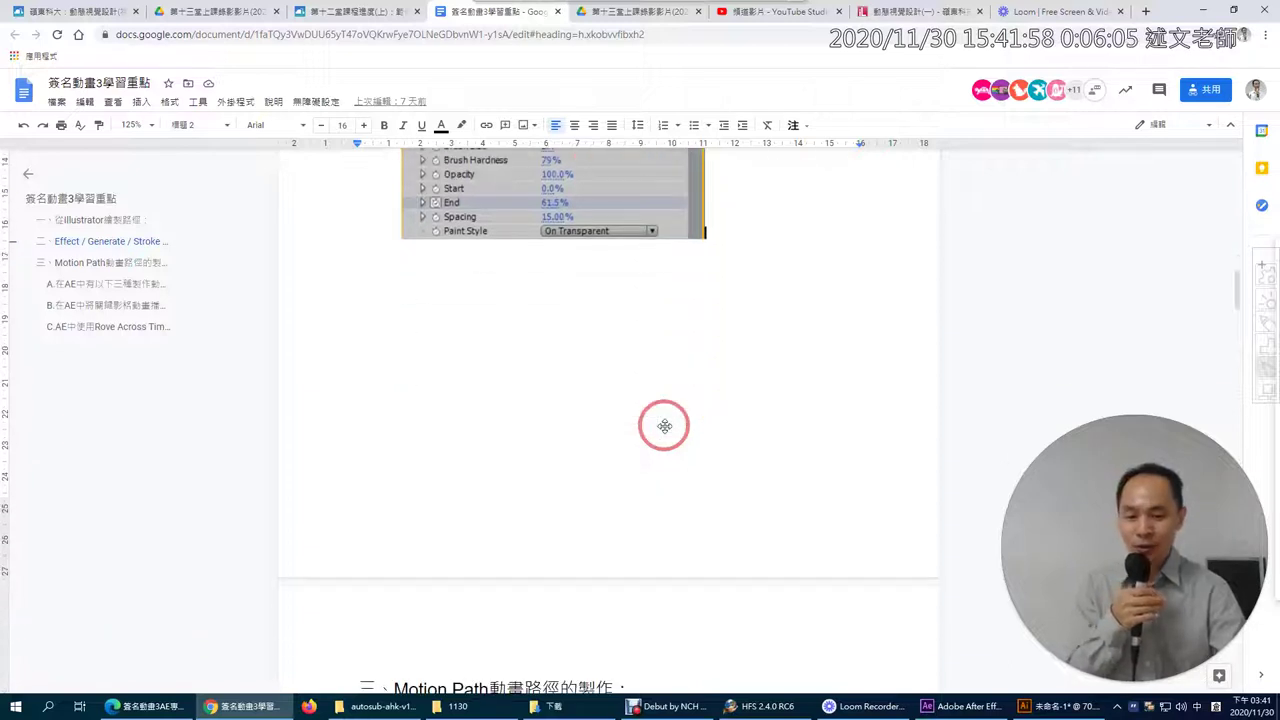
scroll(664, 427, "down", 3)
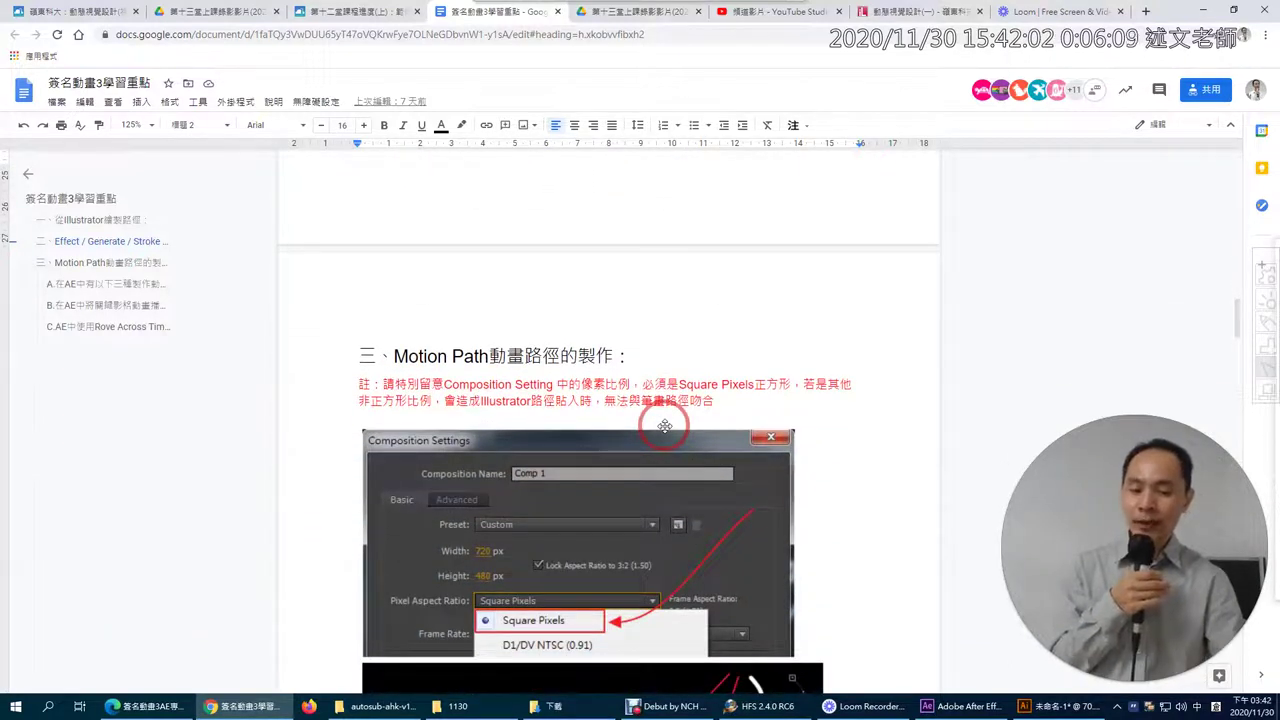
scroll(664, 427, "up", 5)
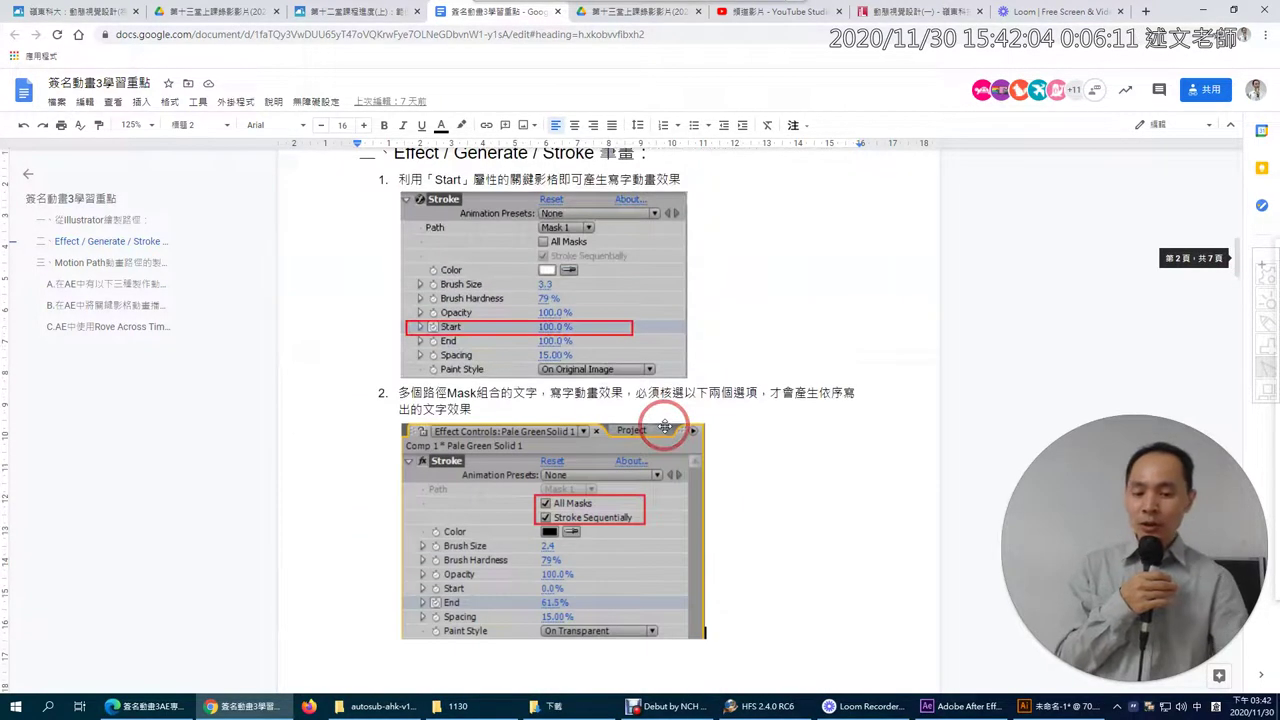